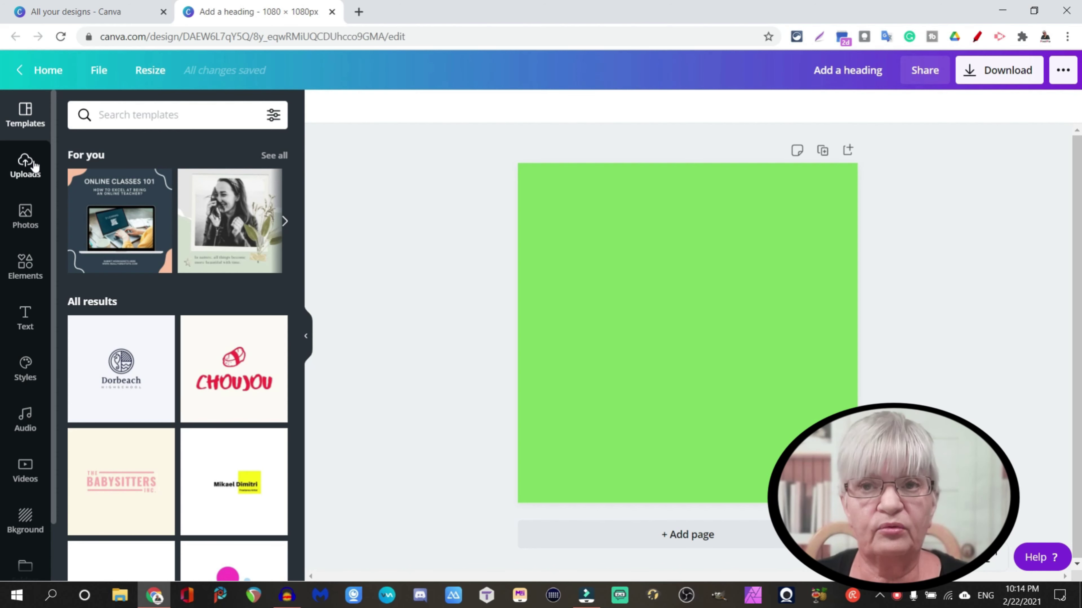
Step: Place the uploaded photo of the woman resting her face in her hands, crop both sides, and enlarge it
{"action": "left_click", "coordinate": [34, 166]}
{"action": "left_click", "coordinate": [164, 379]}
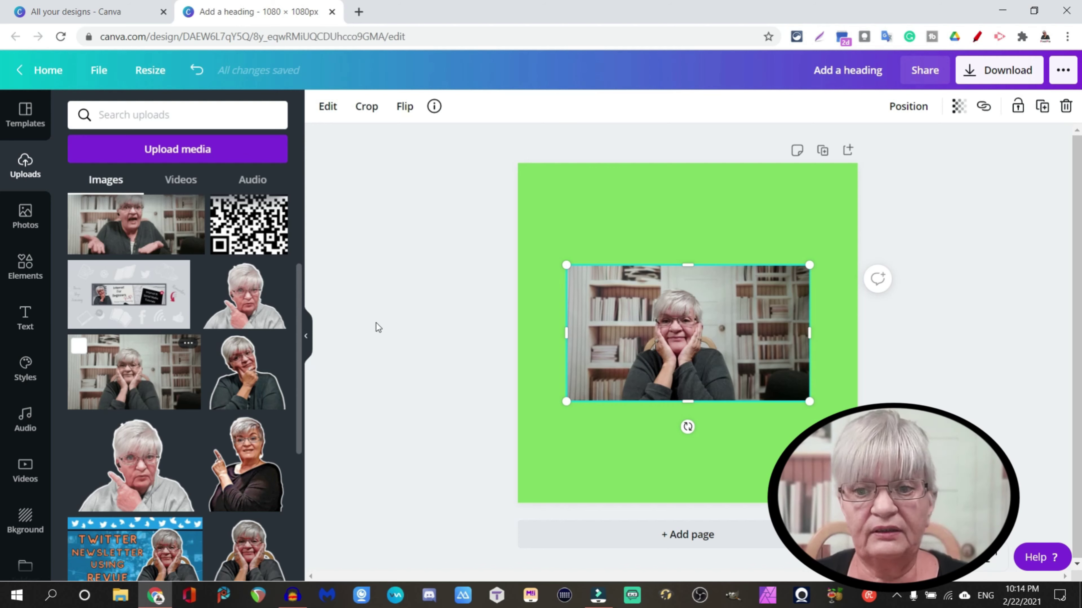
{"action": "left_click_drag", "start_coordinate": [791, 336], "coordinate": [743, 344]}
{"action": "left_click_drag", "start_coordinate": [560, 334], "coordinate": [605, 334]}
{"action": "left_click_drag", "start_coordinate": [672, 263], "coordinate": [540, 217]}
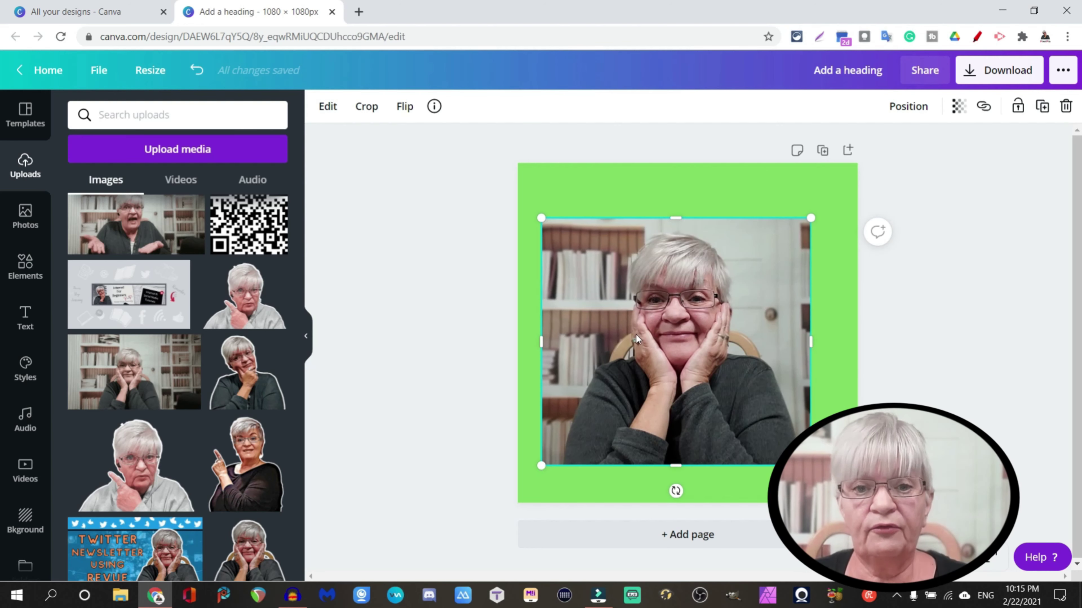
Step: Remove the photo's background with Background Remover and enlarge the cutout to nearly fill the green page
{"action": "left_click", "coordinate": [335, 114]}
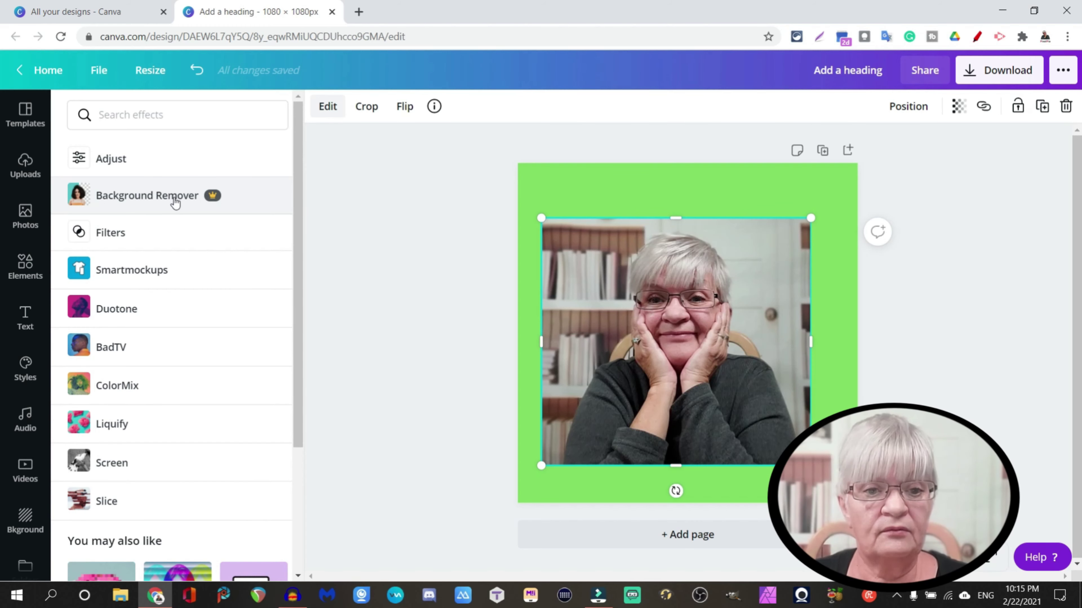
{"action": "left_click", "coordinate": [145, 202]}
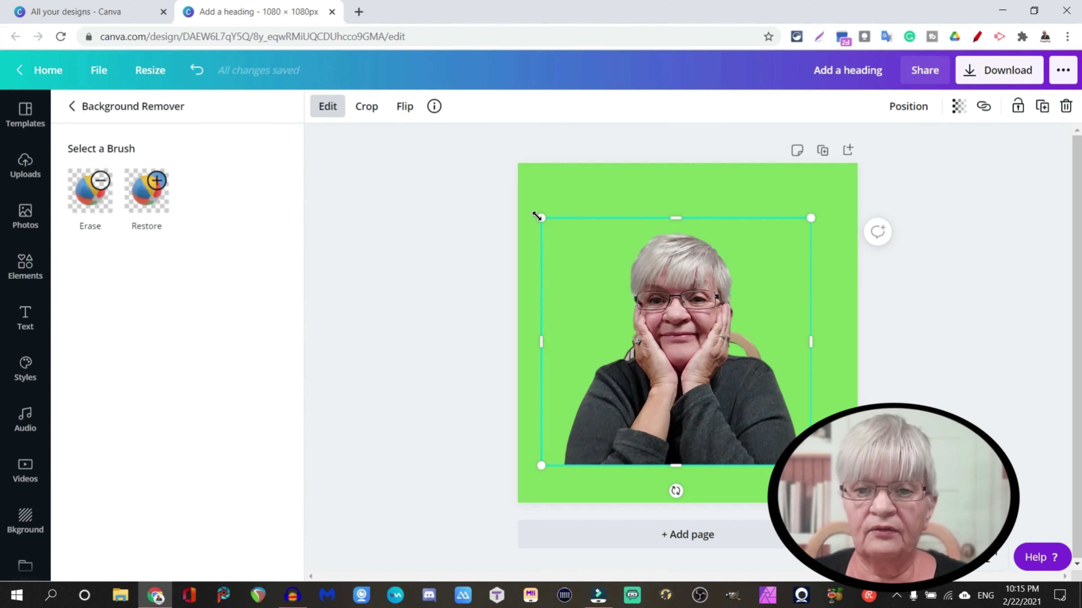
{"action": "left_click_drag", "start_coordinate": [497, 199], "coordinate": [495, 188]}
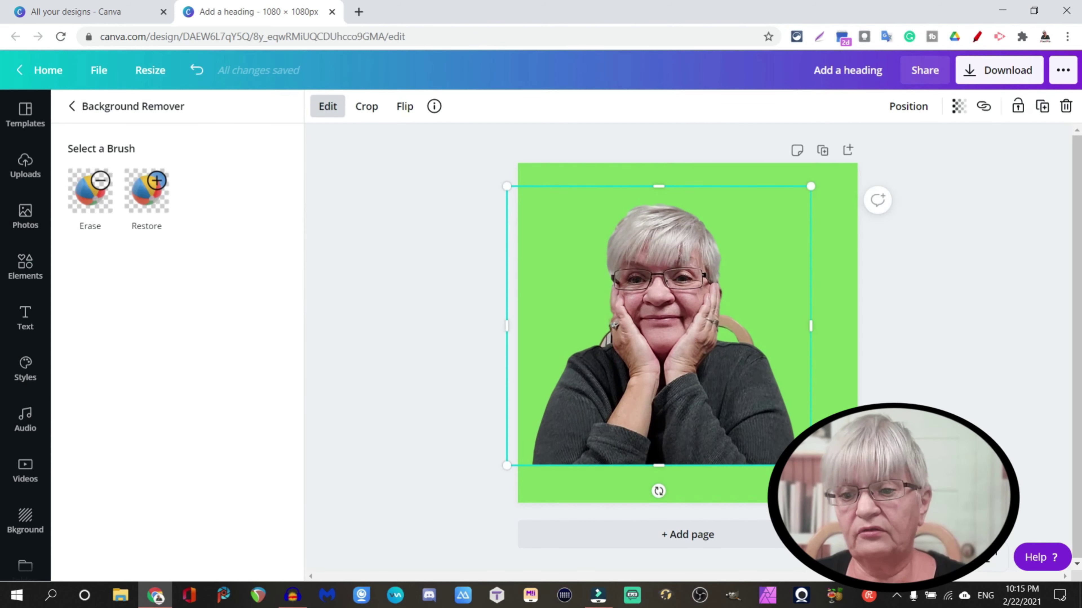
{"action": "left_click_drag", "start_coordinate": [811, 466], "coordinate": [837, 490]}
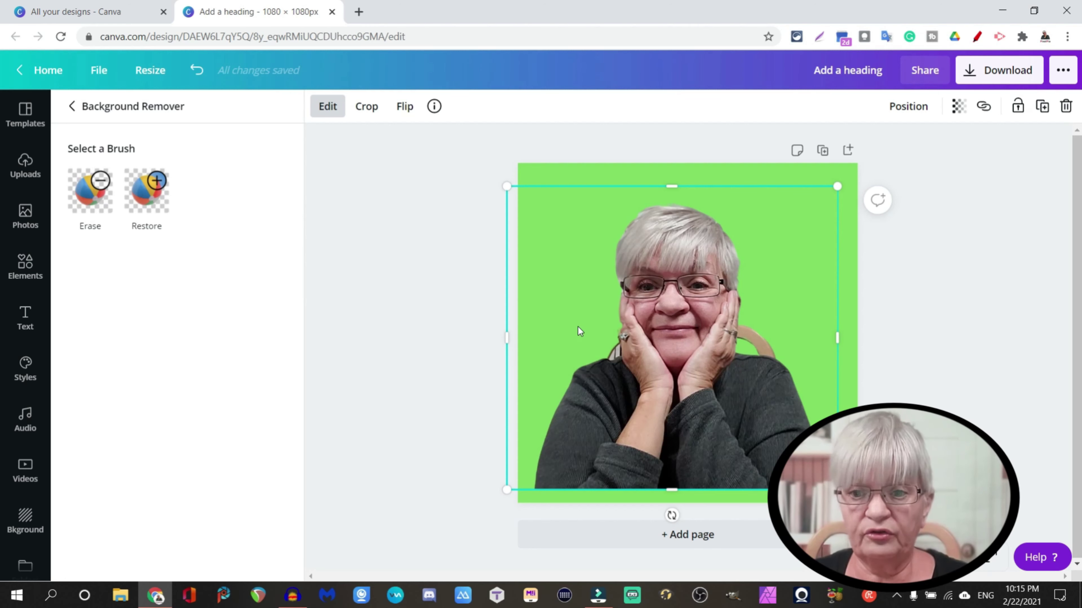
Step: Erase the leftover chair back beside the hand with the ring on the shoulder's right, using an Erase brush of size 9
{"action": "left_click", "coordinate": [97, 194]}
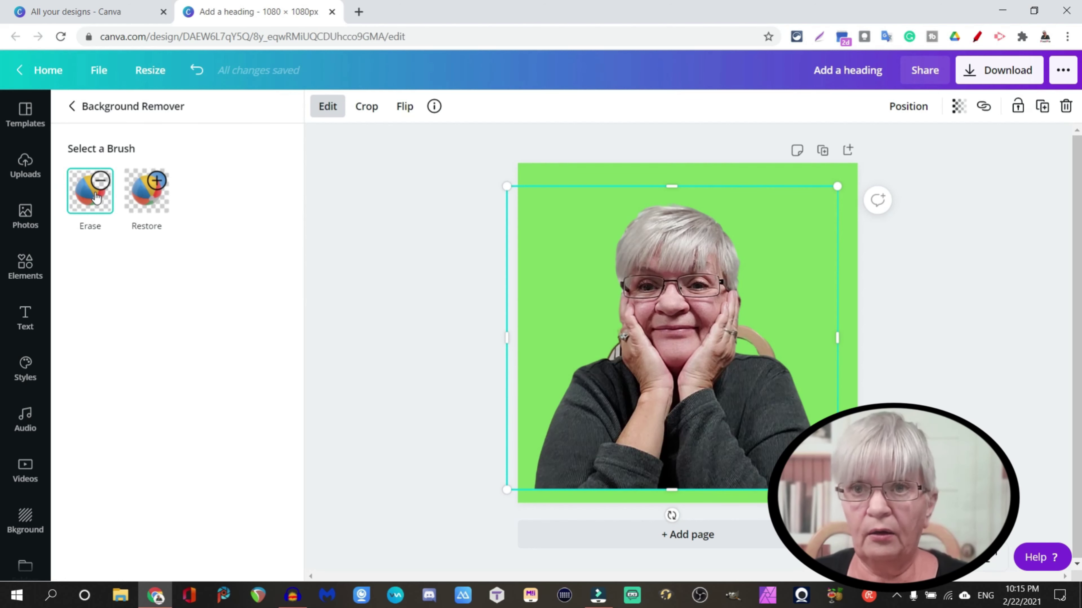
{"action": "left_click", "coordinate": [89, 197]}
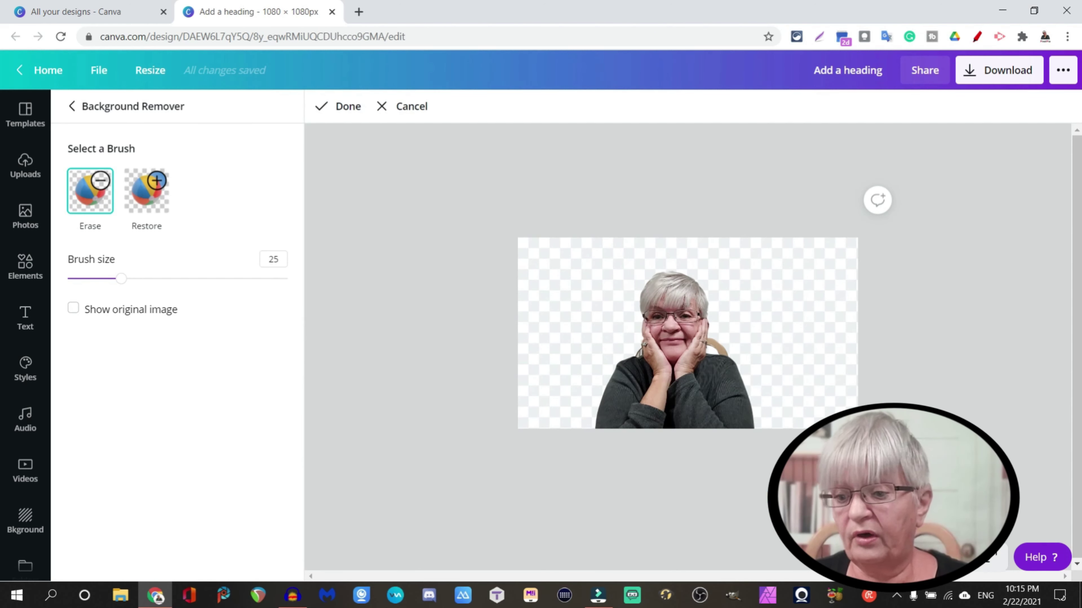
{"action": "left_click", "coordinate": [954, 559]}
{"action": "left_click", "coordinate": [963, 306]}
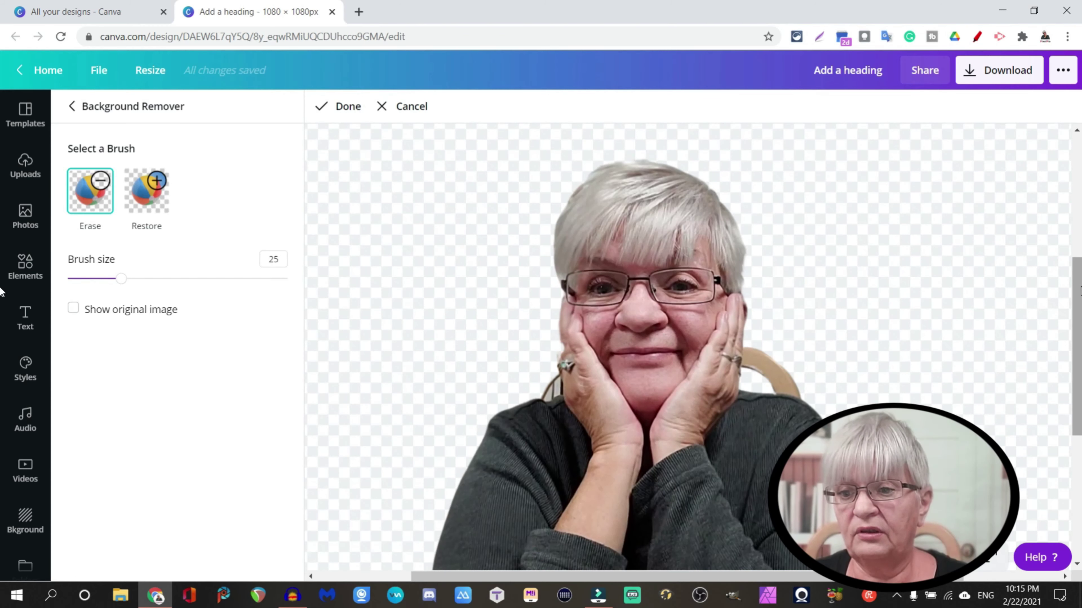
{"action": "scroll", "coordinate": [798, 261], "scroll_direction": "down", "scroll_amount": 3}
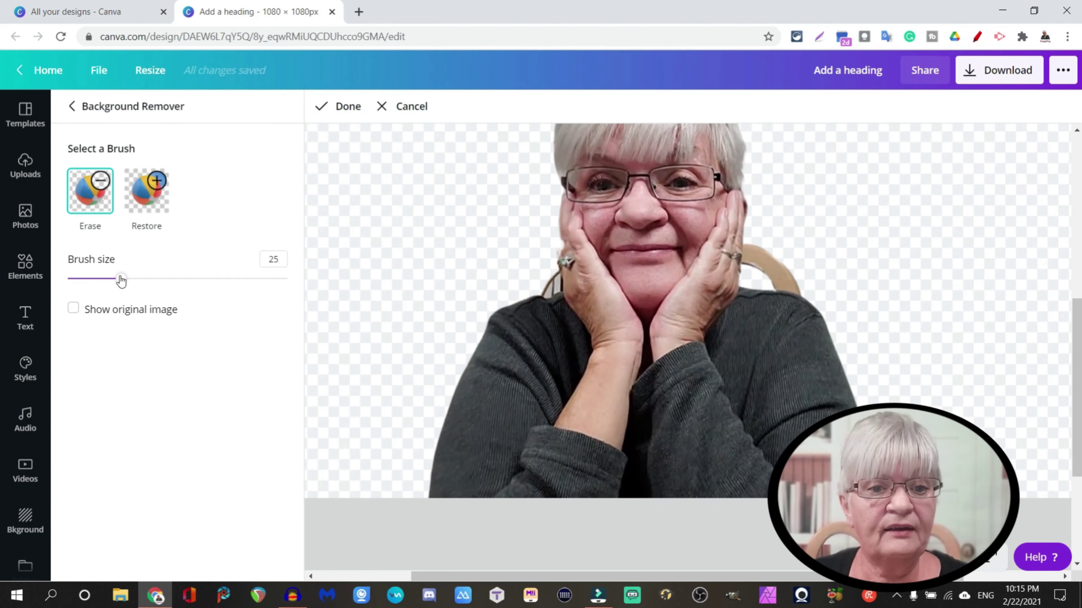
{"action": "mouse_move", "coordinate": [121, 278]}
{"action": "left_mouse_down"}
{"action": "mouse_move", "coordinate": [78, 281]}
{"action": "mouse_move", "coordinate": [85, 292]}
{"action": "left_mouse_up"}
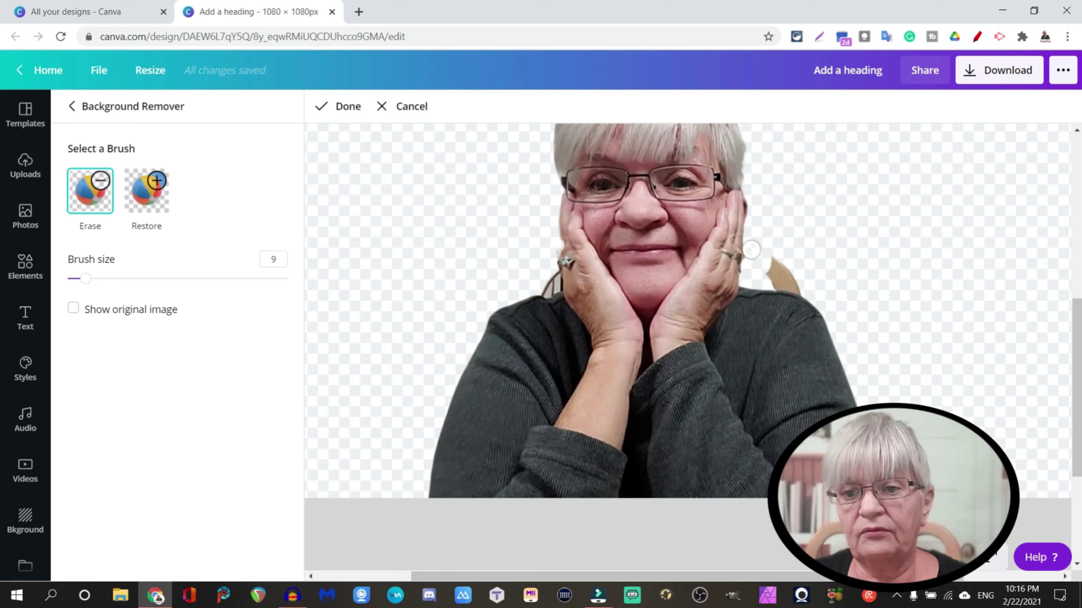
{"action": "left_click_drag", "start_coordinate": [751, 256], "coordinate": [796, 286]}
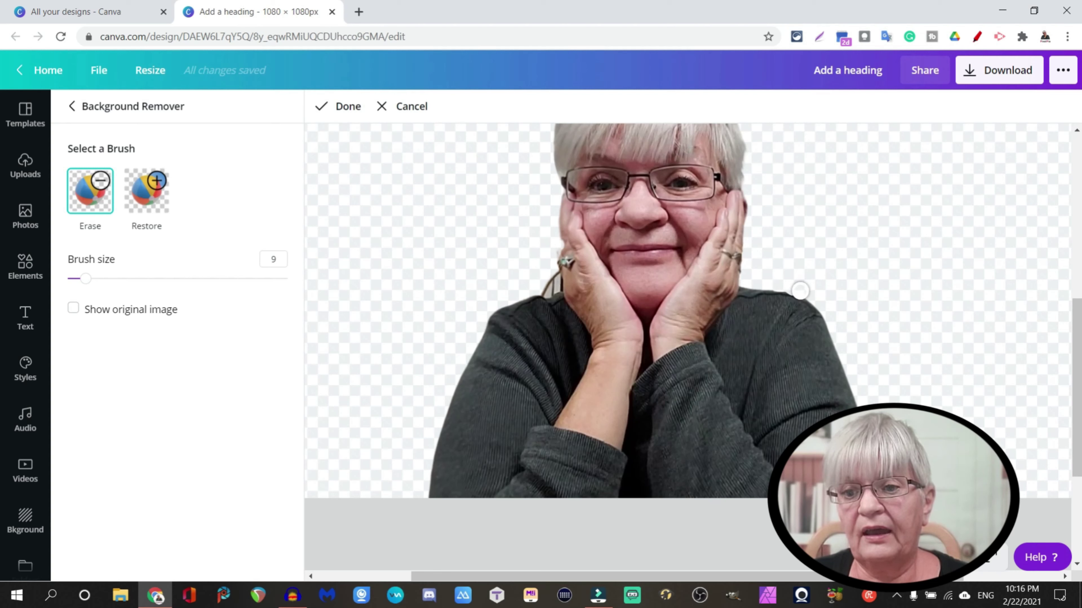
Step: Erase a small patch of the sweater's shoulder and paint it back with the Restore brush
{"action": "mouse_move", "coordinate": [781, 311]}
{"action": "left_mouse_down"}
{"action": "mouse_move", "coordinate": [808, 298]}
{"action": "mouse_move", "coordinate": [836, 246]}
{"action": "left_mouse_up"}
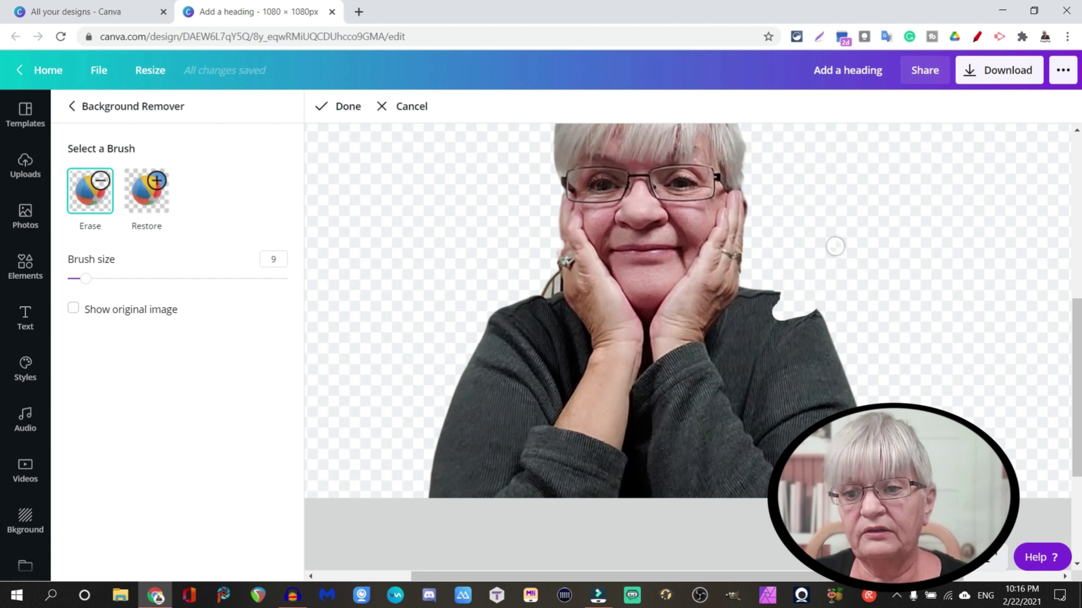
{"action": "left_click", "coordinate": [143, 203]}
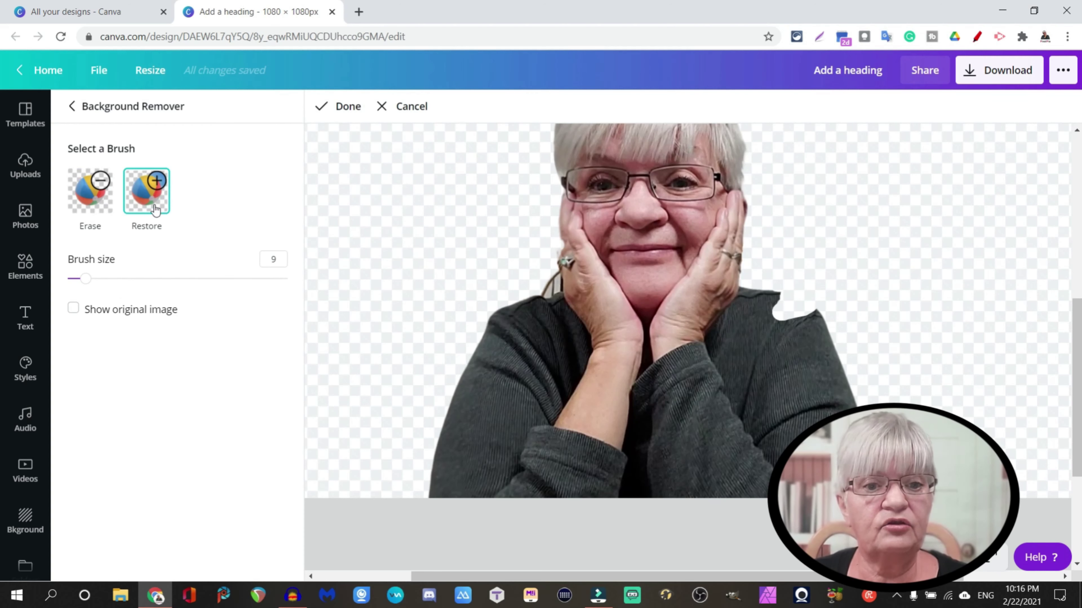
{"action": "left_click_drag", "start_coordinate": [767, 308], "coordinate": [784, 321]}
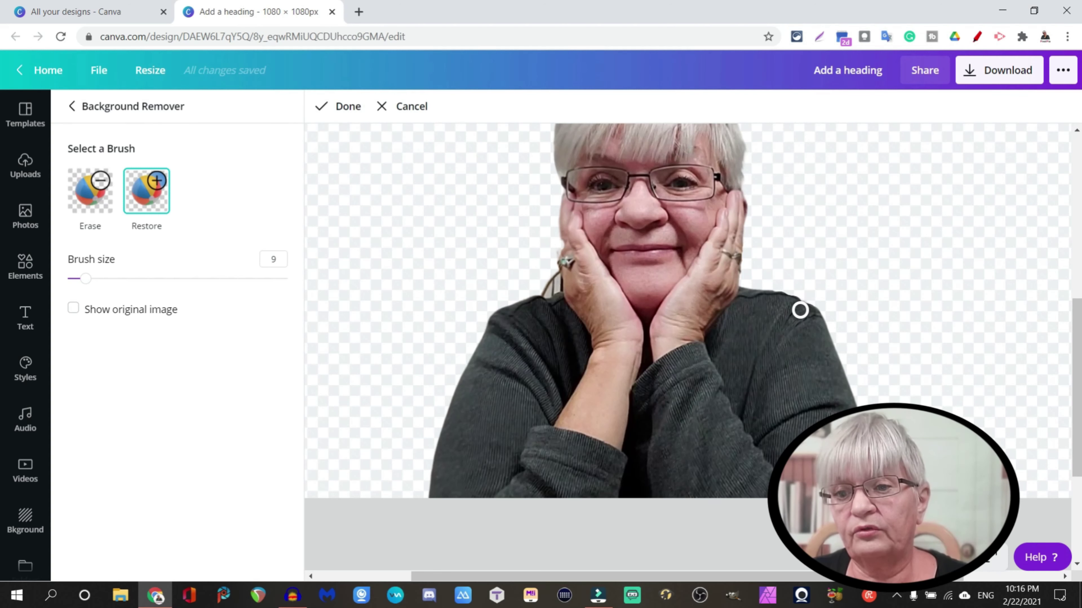
{"action": "left_click", "coordinate": [87, 196]}
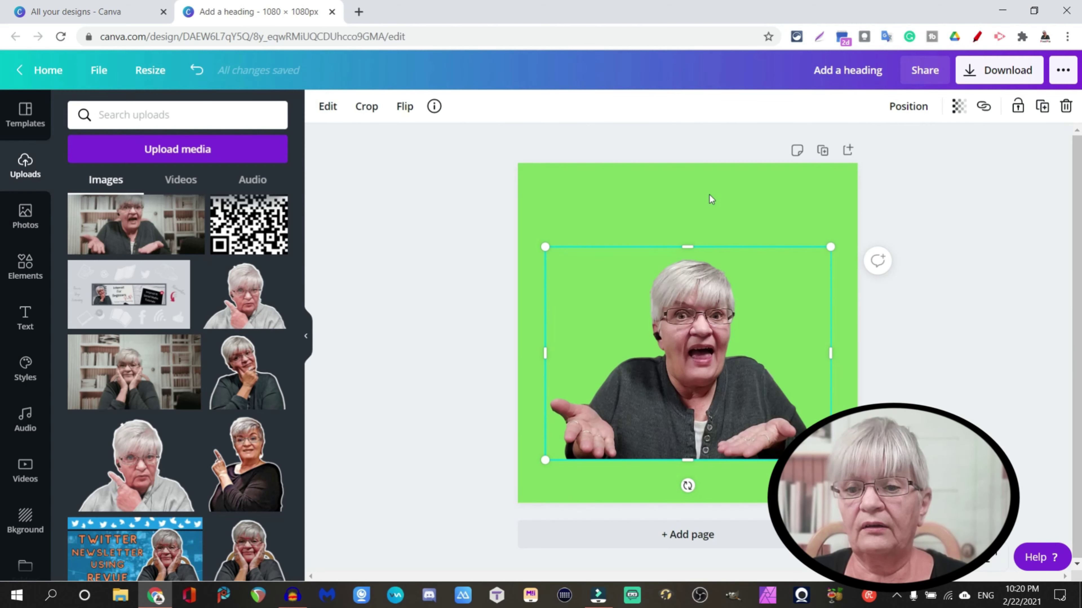
Step: Download the design as a PNG with a transparent background and save it as "Add a heading"
{"action": "left_click", "coordinate": [734, 187]}
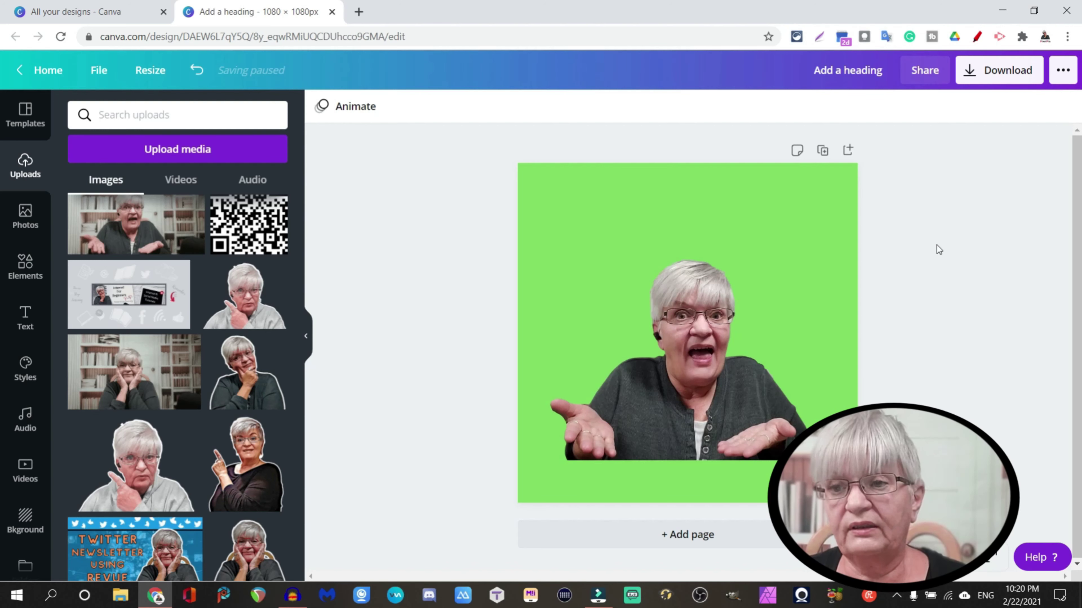
{"action": "left_click", "coordinate": [997, 72]}
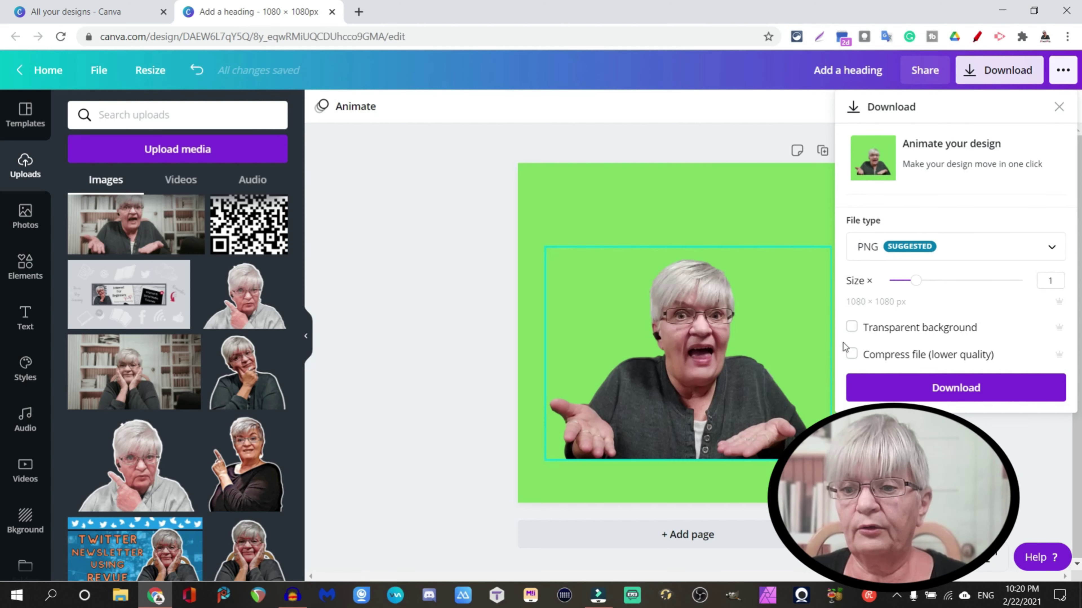
{"action": "left_click", "coordinate": [852, 327]}
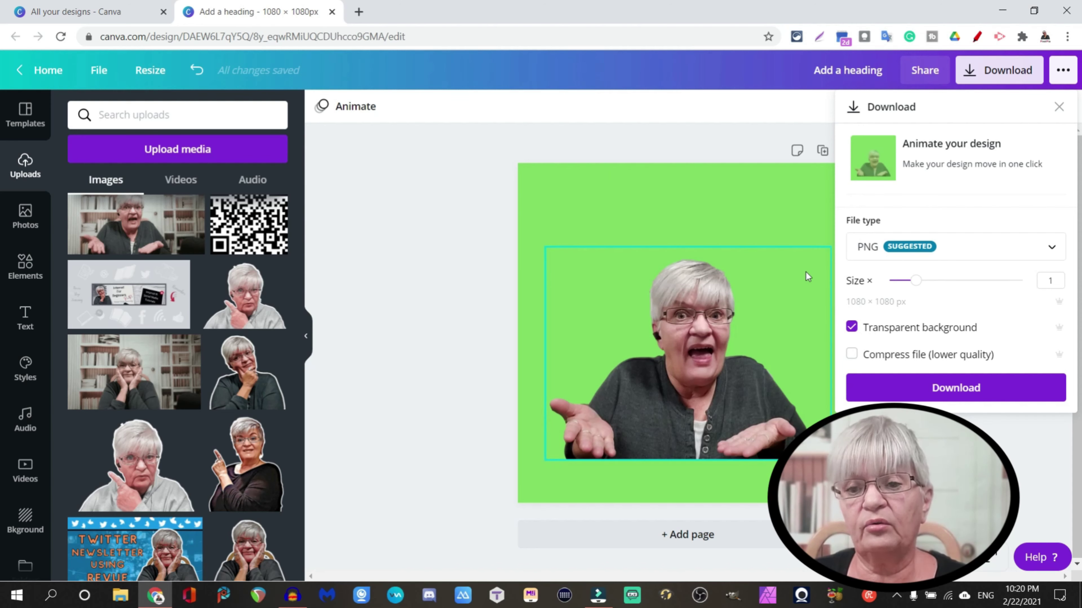
{"action": "left_click", "coordinate": [947, 393]}
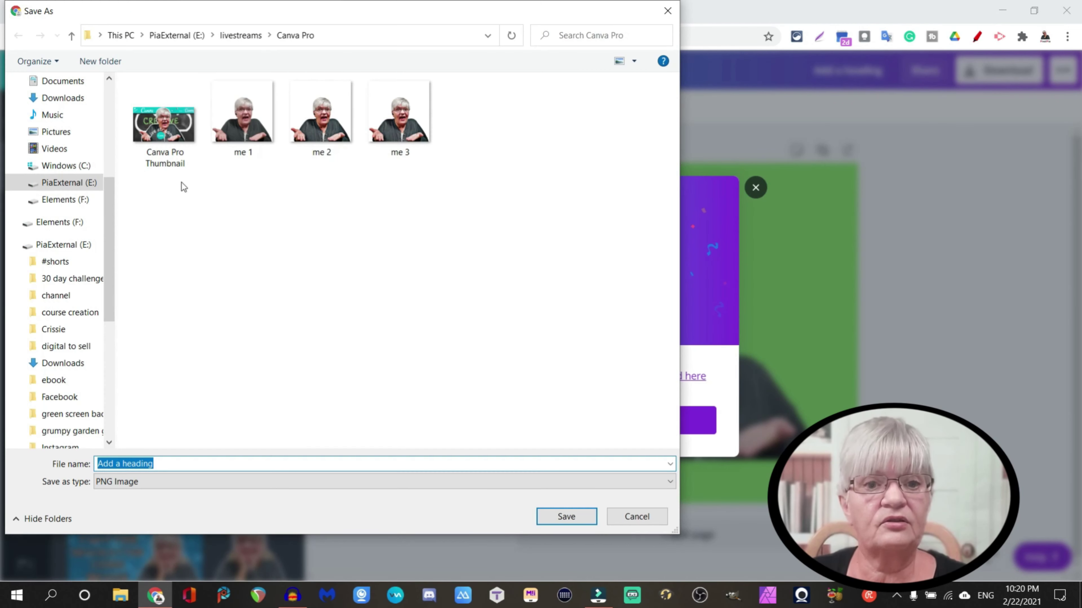
{"action": "left_click", "coordinate": [561, 521]}
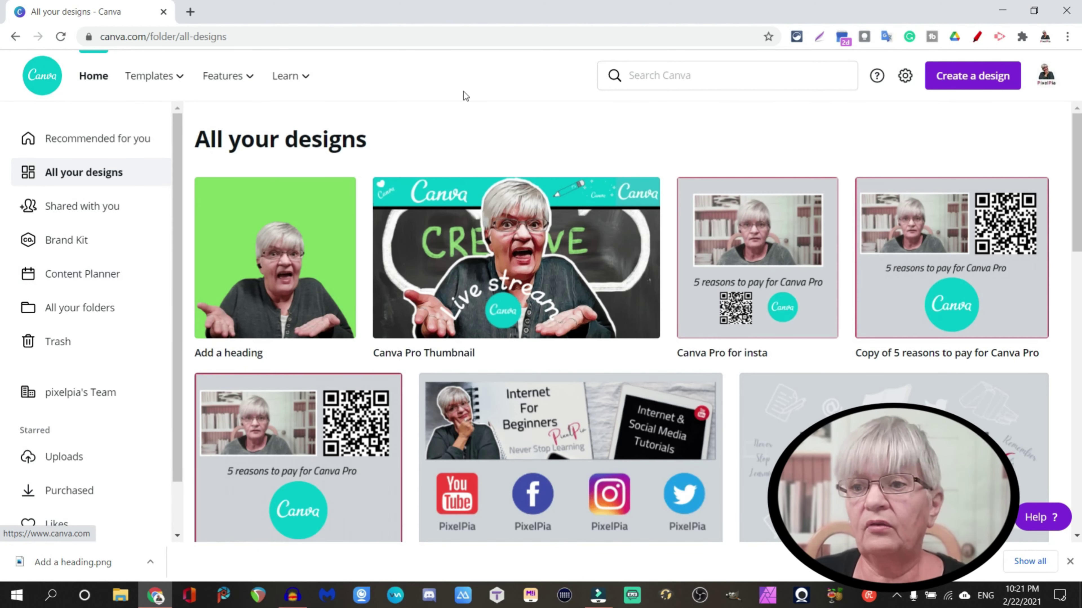
Step: Create a new Logo design and apply the landscape background of green hills with fir trees
{"action": "left_click", "coordinate": [961, 77]}
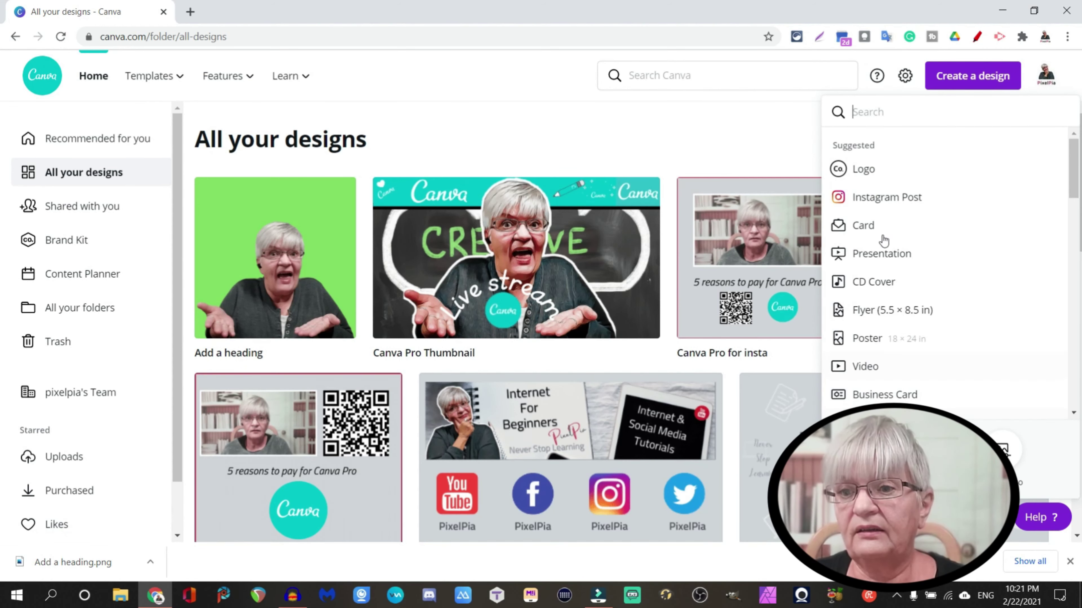
{"action": "left_click", "coordinate": [862, 170]}
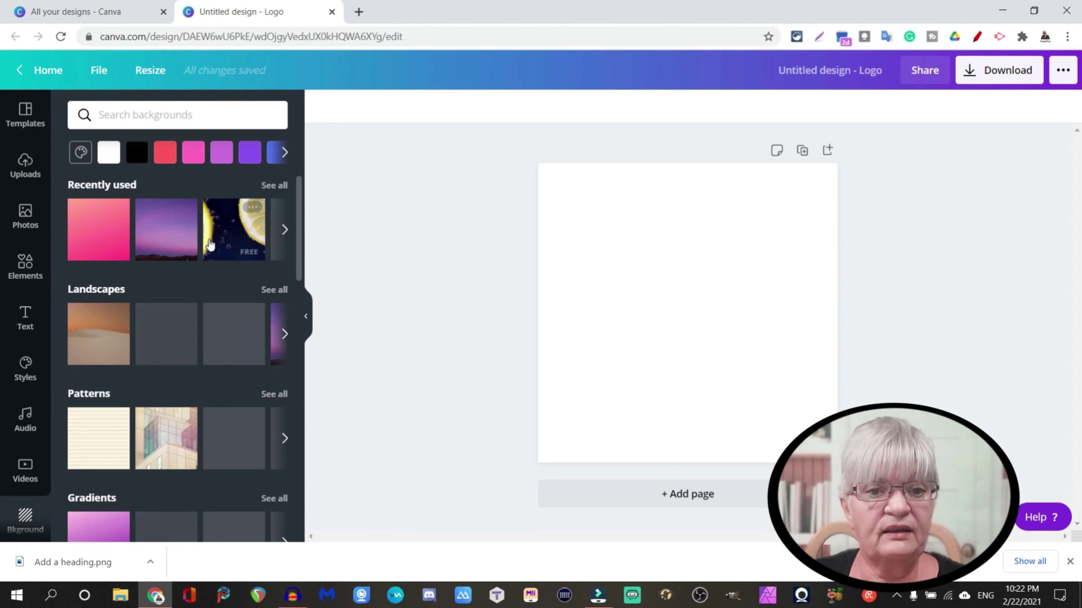
{"action": "left_click", "coordinate": [232, 344]}
Step: Upload the transparent PNG cutout from the device and add it to the Logo design
{"action": "left_click", "coordinate": [26, 167]}
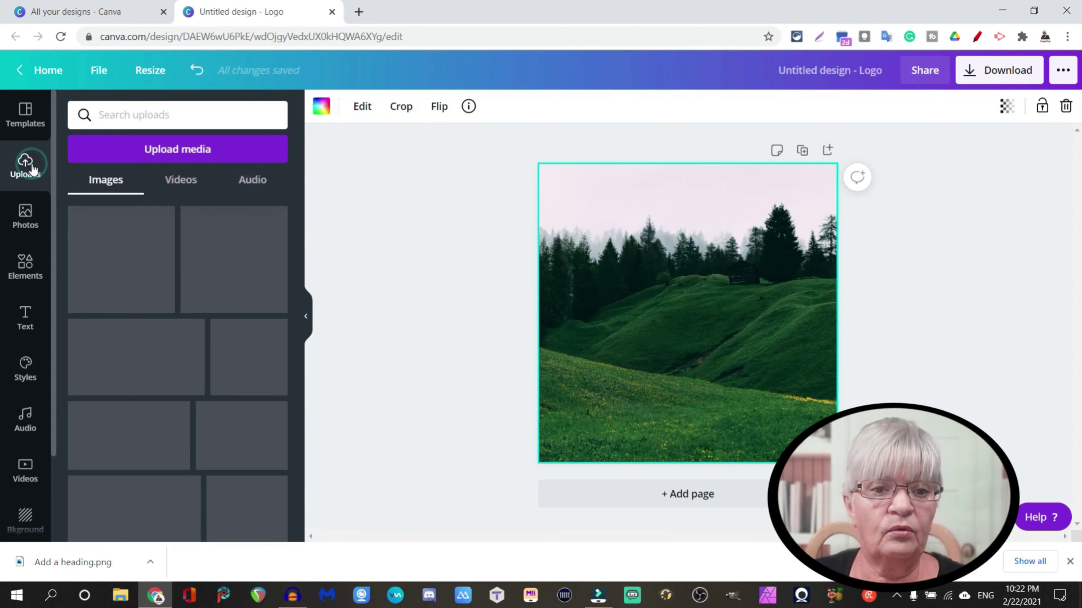
{"action": "left_click", "coordinate": [169, 150]}
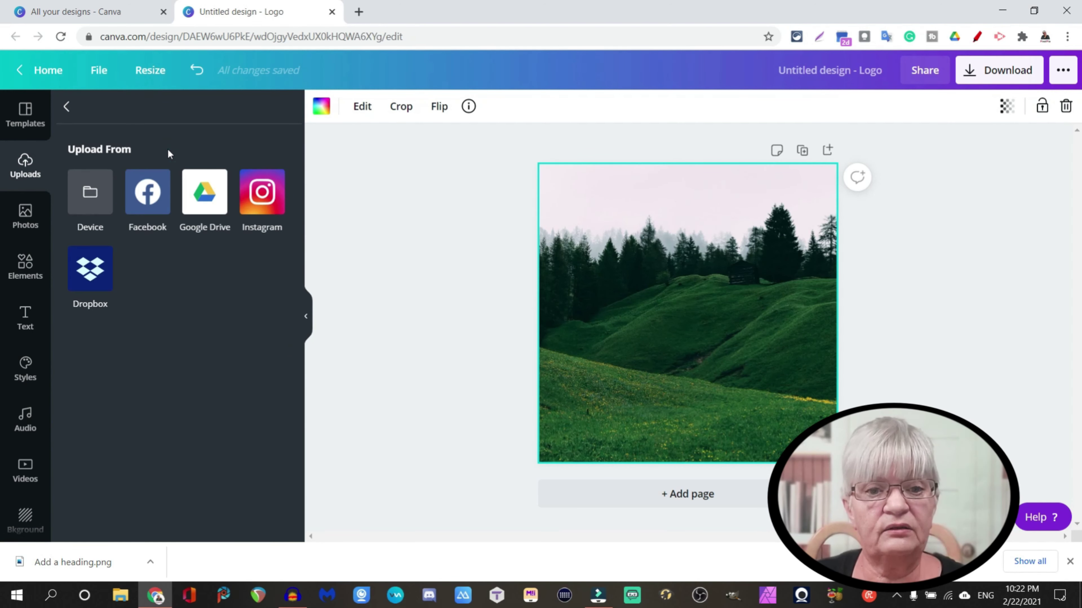
{"action": "left_click", "coordinate": [89, 189]}
{"action": "key", "text": "Escape"}
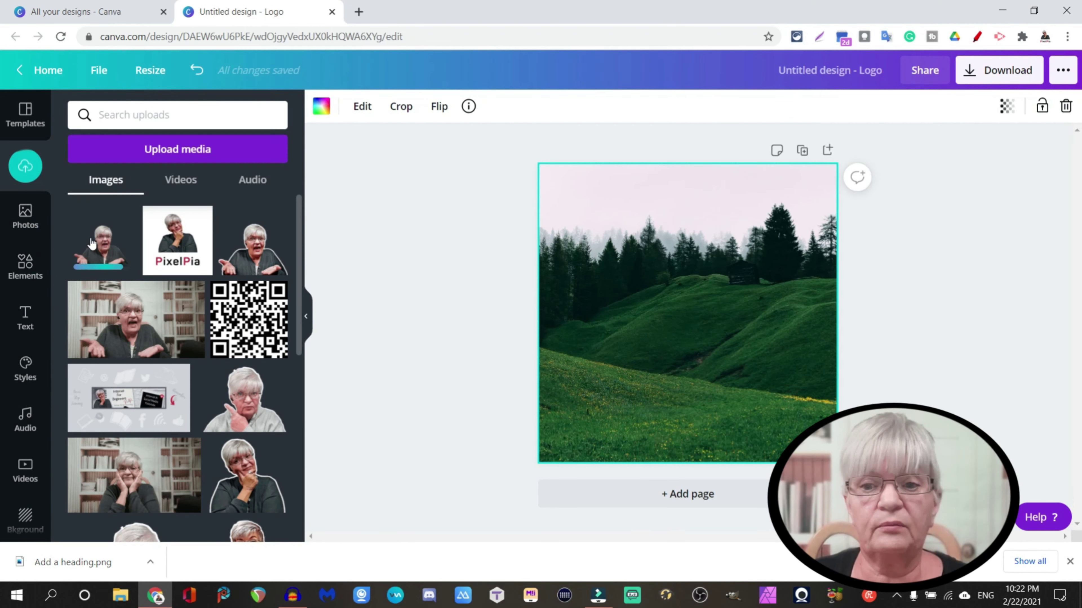
{"action": "left_click", "coordinate": [102, 245]}
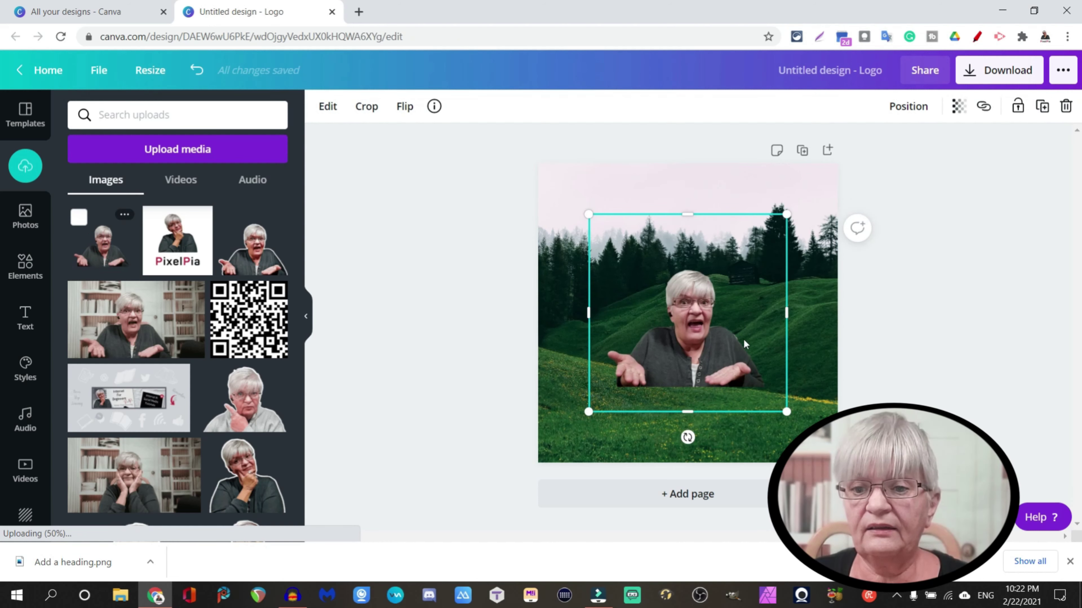
Step: Enlarge the cutout to about 637 × 637 px and reposition it over the landscape background
{"action": "left_click_drag", "start_coordinate": [732, 374], "coordinate": [733, 396]}
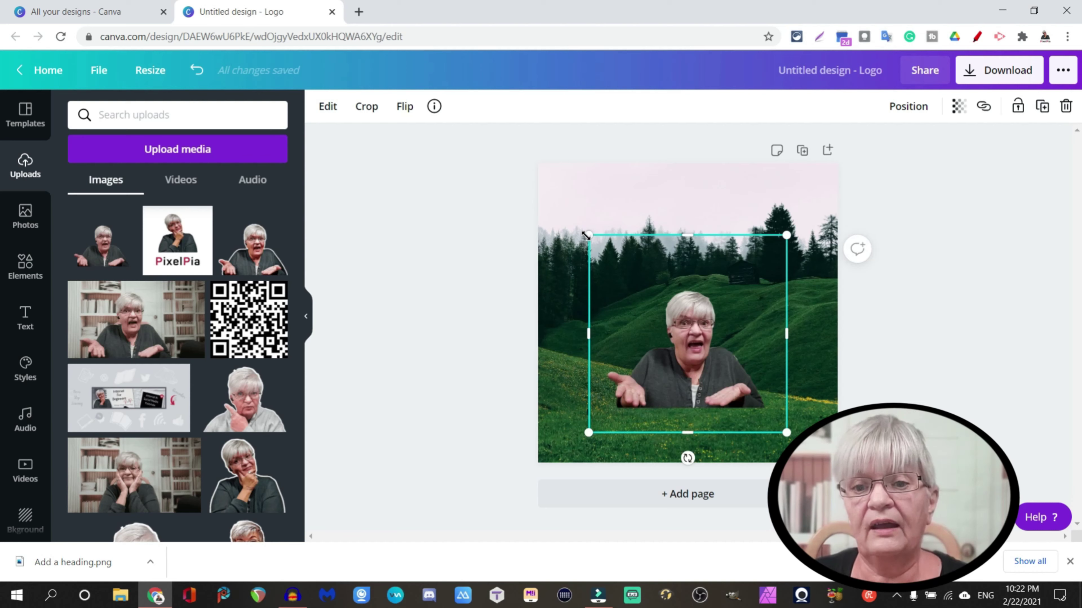
{"action": "left_click_drag", "start_coordinate": [586, 236], "coordinate": [481, 147]}
{"action": "left_click_drag", "start_coordinate": [737, 226], "coordinate": [782, 256]}
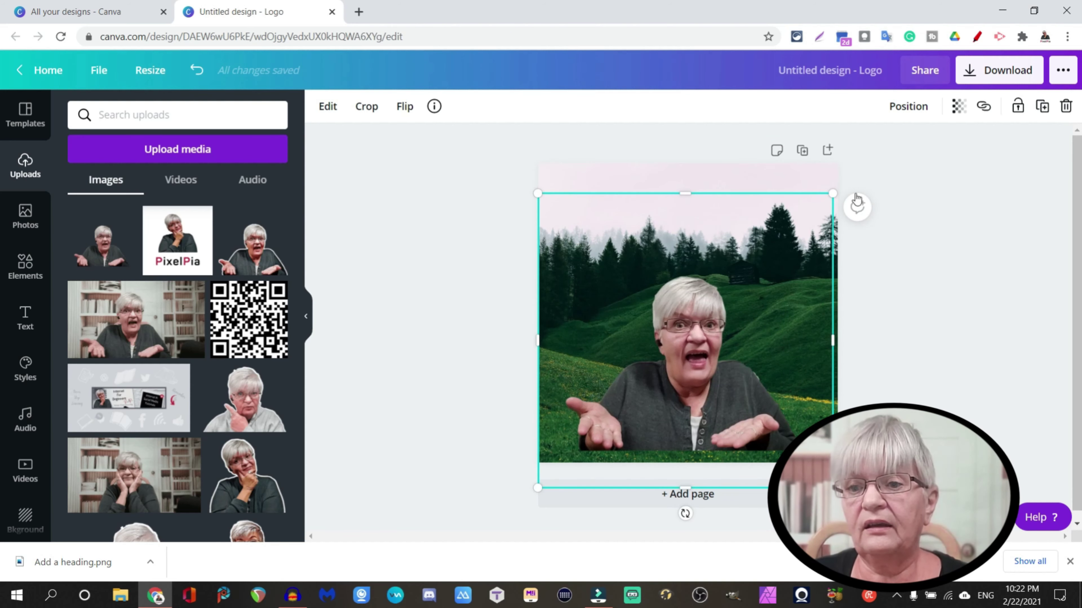
{"action": "left_click_drag", "start_coordinate": [824, 193], "coordinate": [977, 170]}
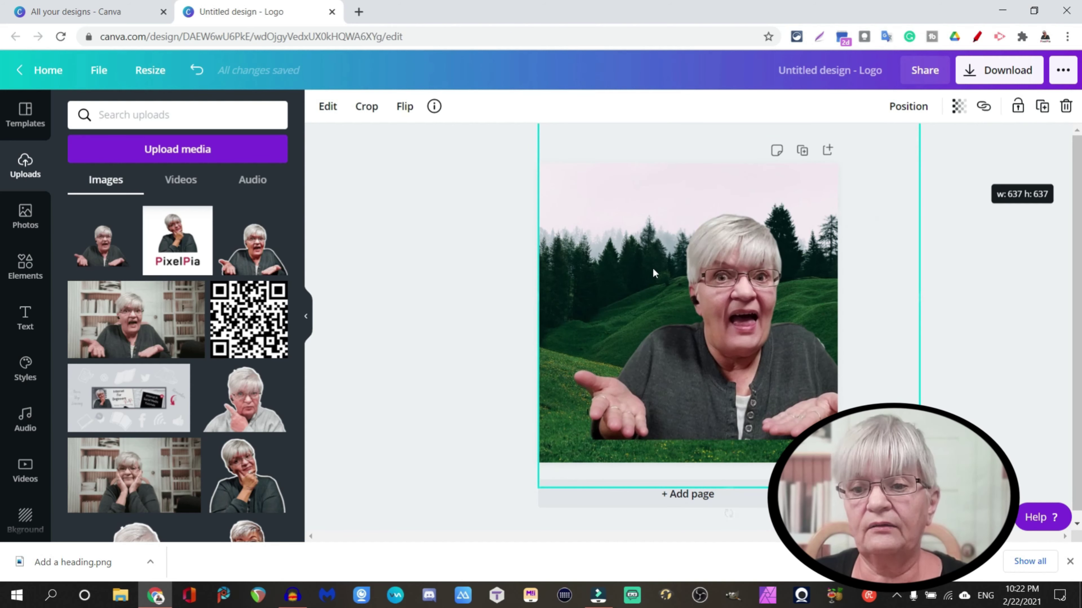
{"action": "left_click_drag", "start_coordinate": [724, 503], "coordinate": [689, 358]}
Step: Close the Logo design and create a new blank Twitter Post design (1600 × 900 px)
{"action": "left_click", "coordinate": [332, 12]}
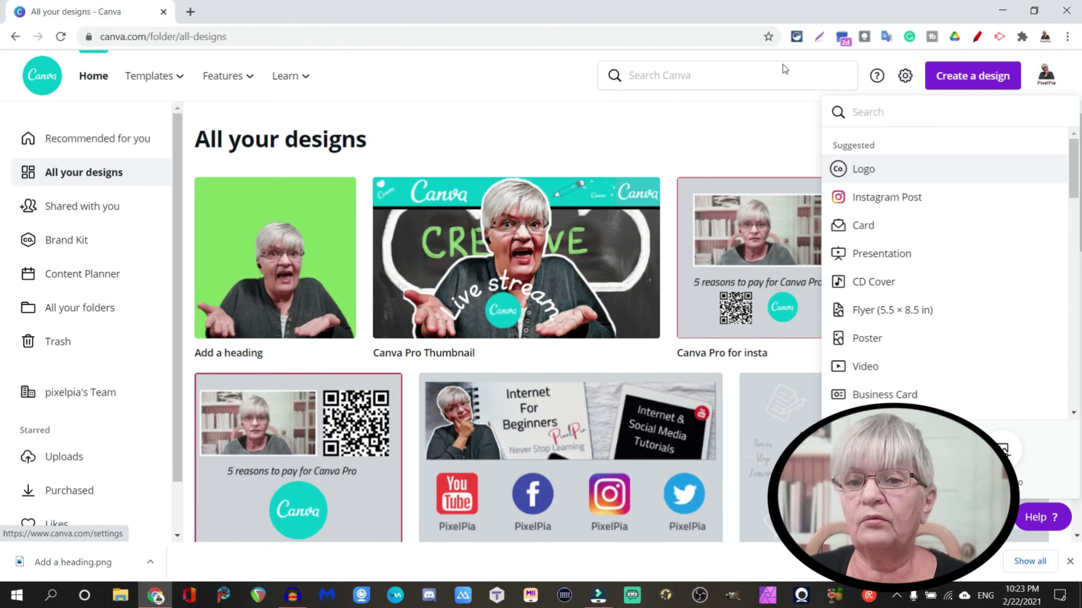
{"action": "left_click", "coordinate": [543, 146]}
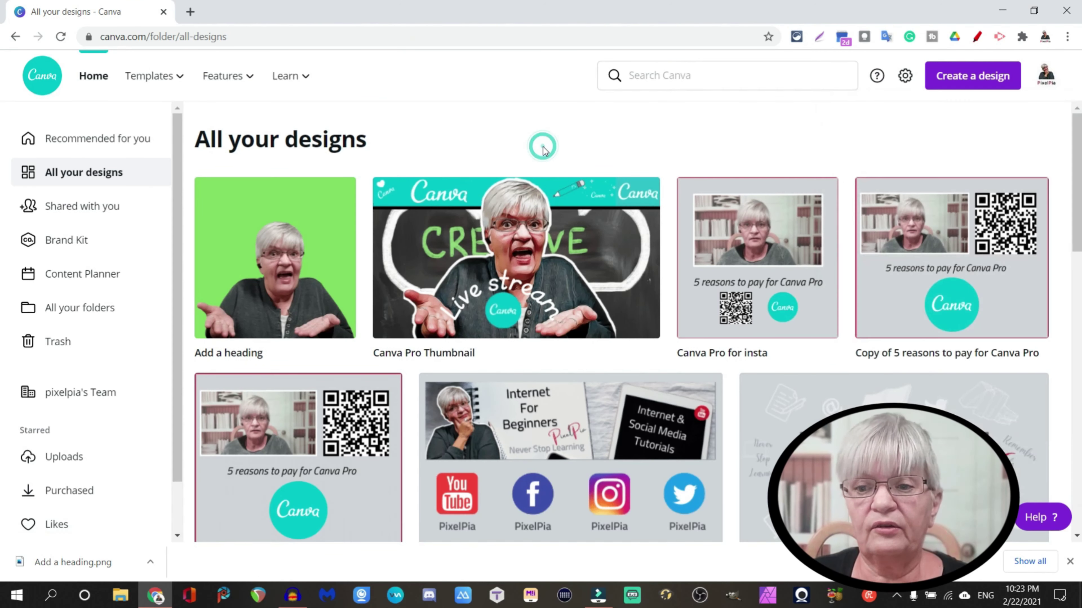
{"action": "left_click", "coordinate": [952, 82]}
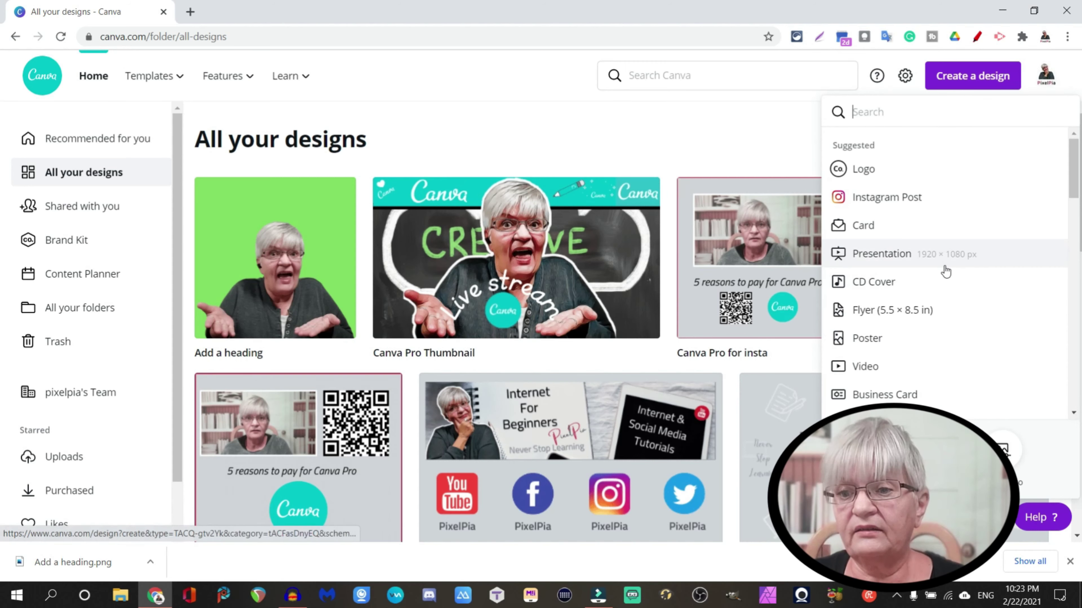
{"action": "scroll", "coordinate": [943, 285], "scroll_direction": "down", "scroll_amount": 2}
{"action": "left_click", "coordinate": [854, 118]}
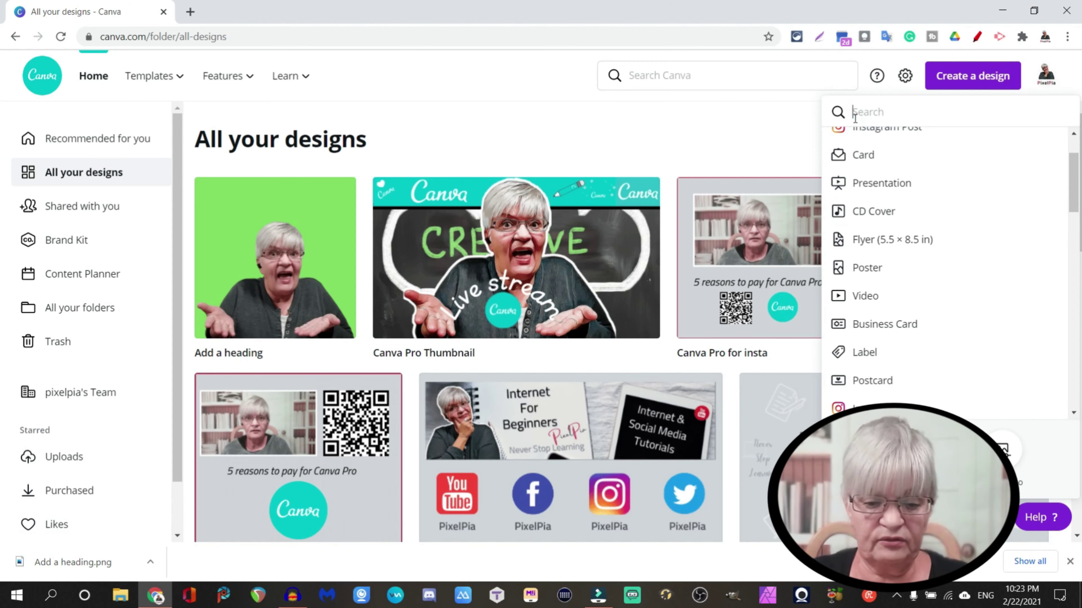
{"action": "type", "text": "twitter post"}
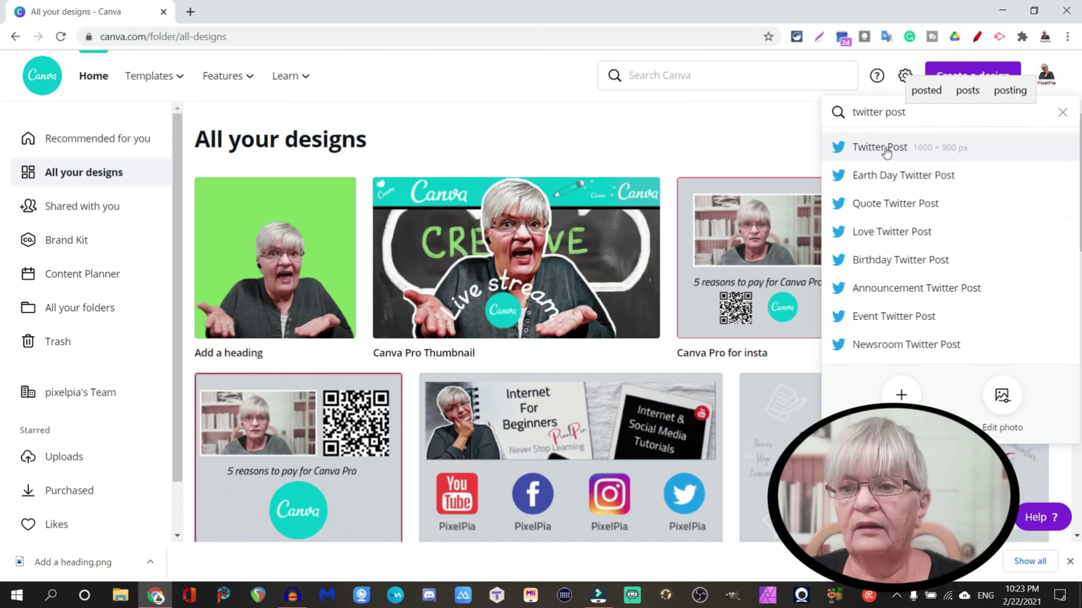
{"action": "left_click", "coordinate": [885, 149]}
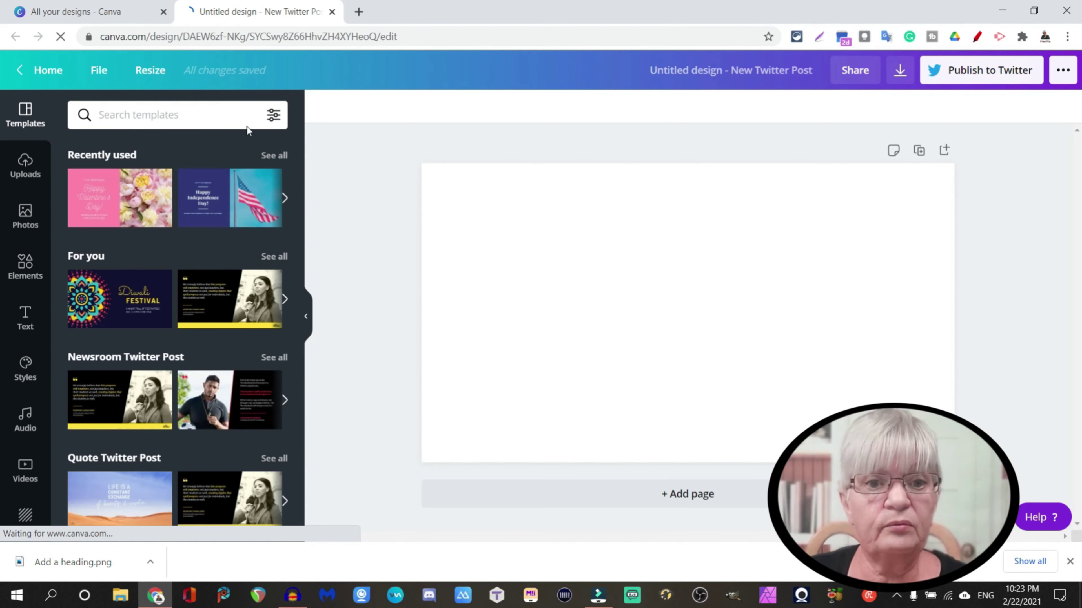
Step: Add the uploaded beach photo with the man walking by the sea and enlarge it to fill the whole page
{"action": "left_click", "coordinate": [152, 68]}
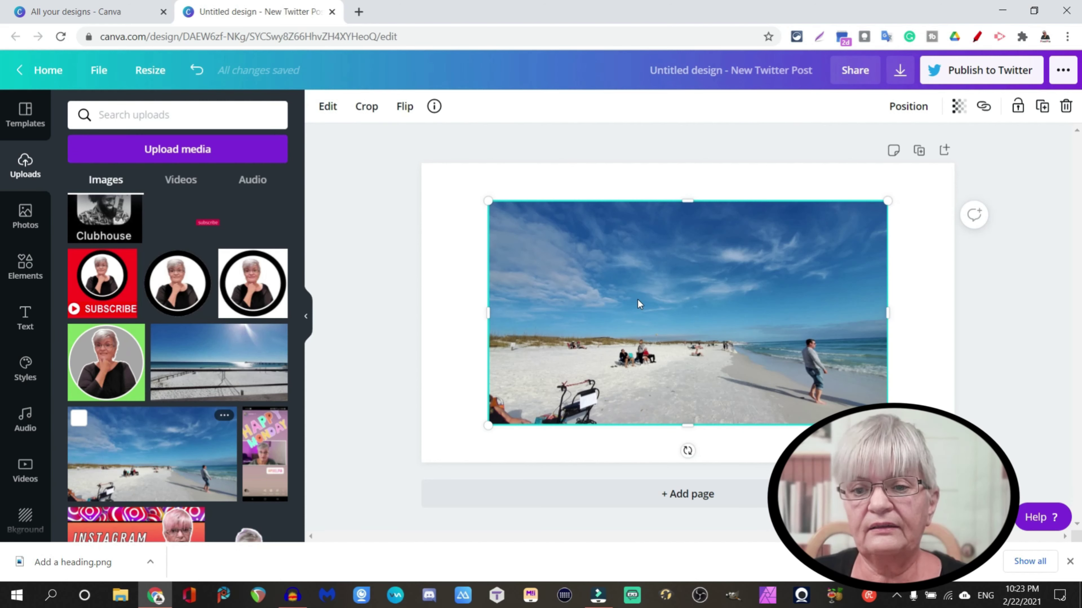
{"action": "left_click_drag", "start_coordinate": [488, 200], "coordinate": [422, 163]}
{"action": "left_click_drag", "start_coordinate": [887, 425], "coordinate": [958, 464]}
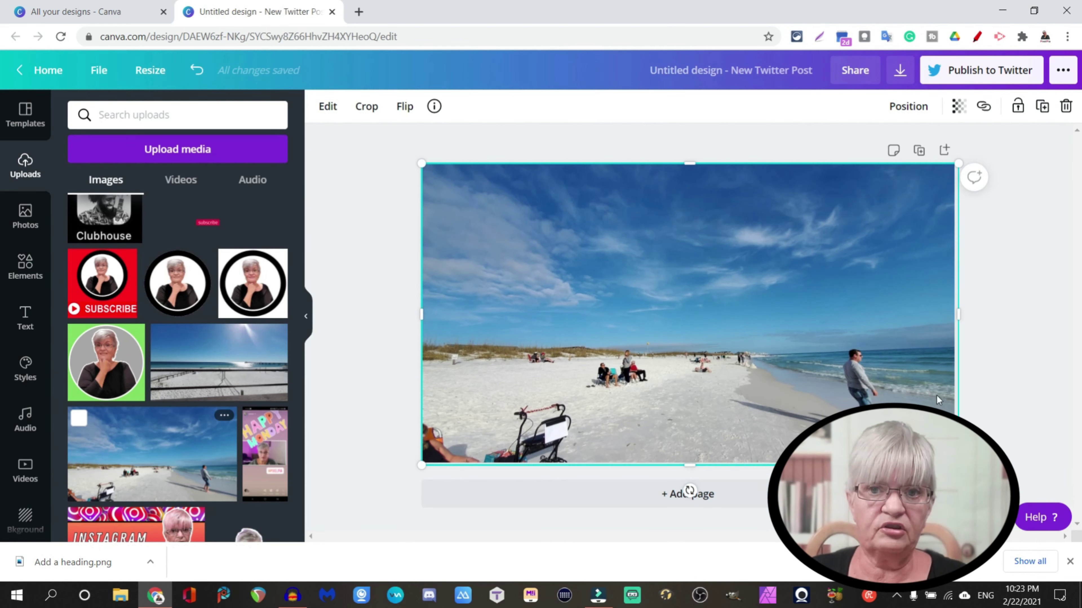
{"action": "key", "text": "Escape"}
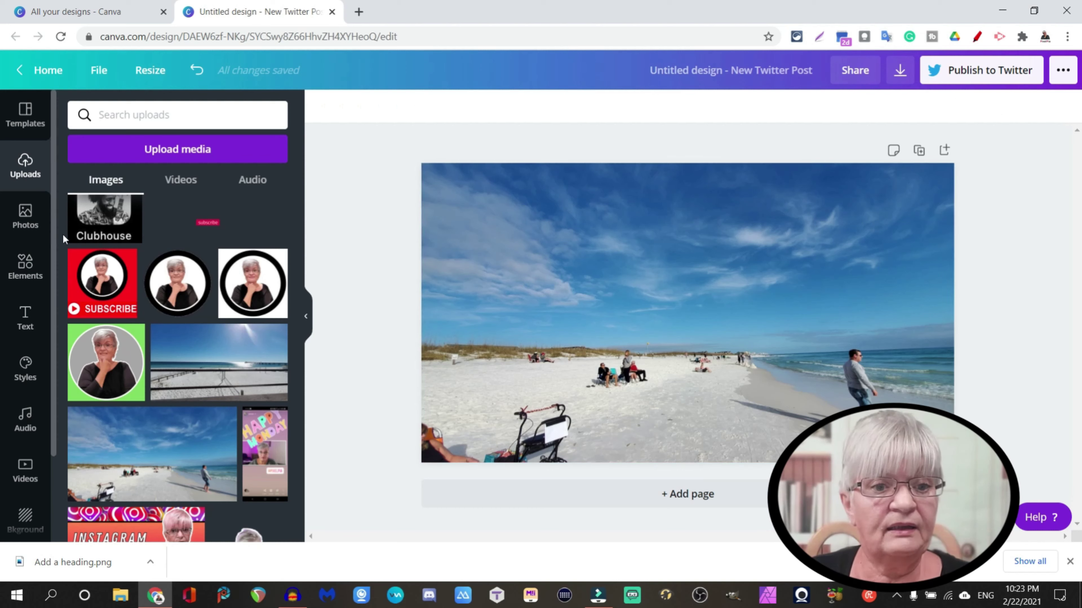
Step: Place the round Canva logo in the upper-left sky and add a large white heading reading "text" beside it
{"action": "left_click", "coordinate": [26, 263]}
{"action": "left_click_drag", "start_coordinate": [90, 234], "coordinate": [476, 255]}
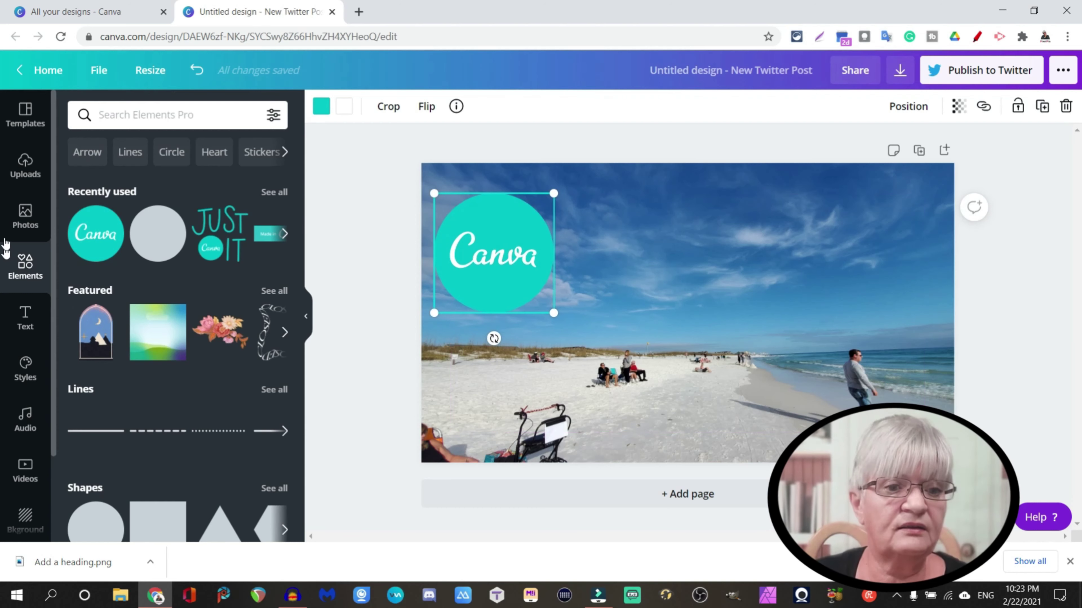
{"action": "left_click", "coordinate": [25, 317]}
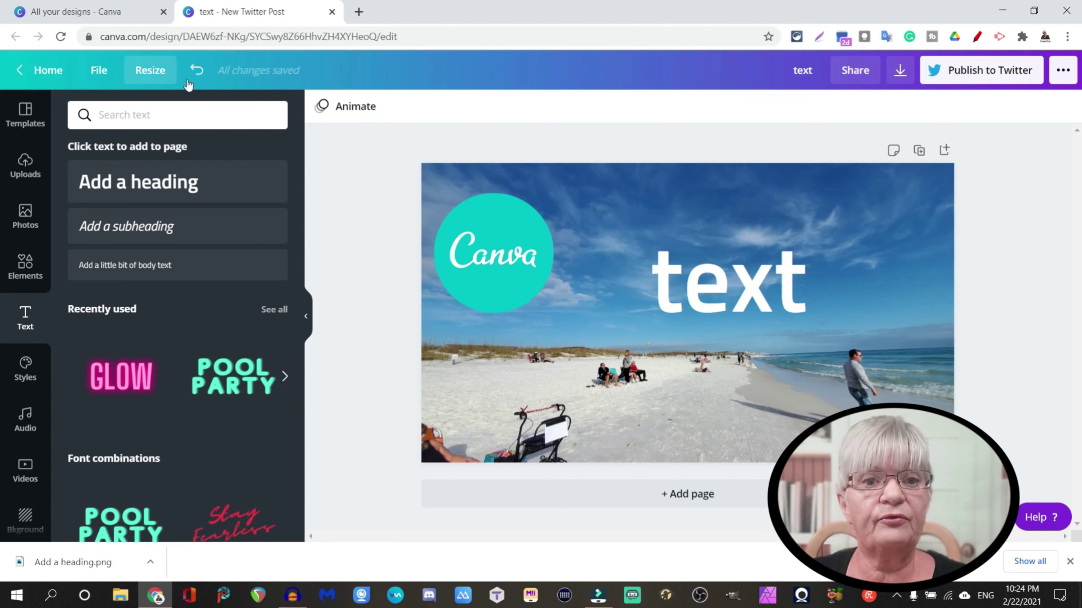
Step: Create a resized copy of the Twitter post in the Facebook Post format (940 × 788 px)
{"action": "left_click", "coordinate": [144, 74]}
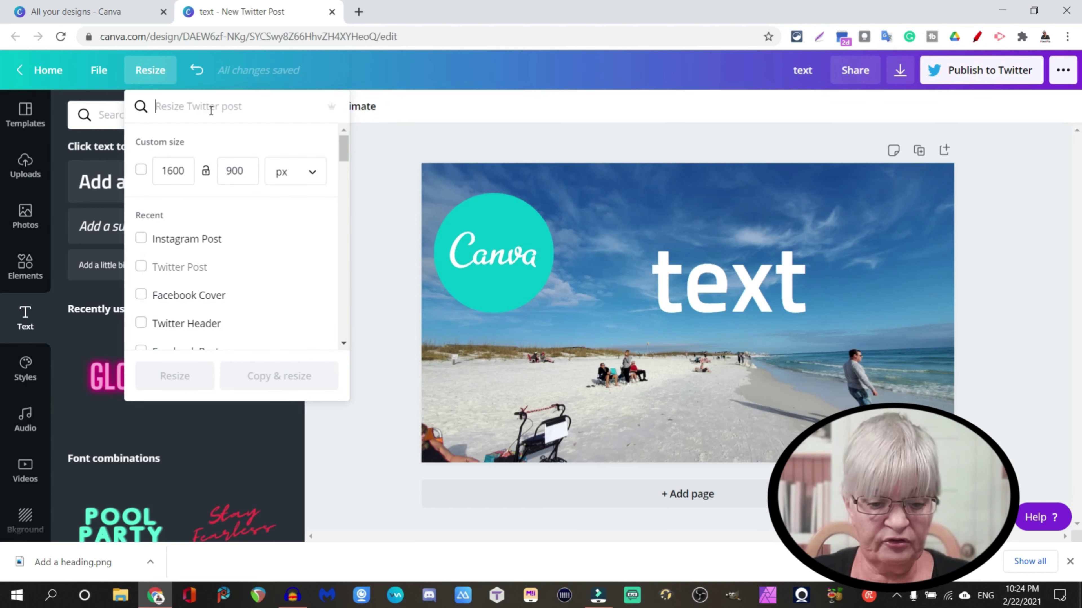
{"action": "type", "text": "facebook p"}
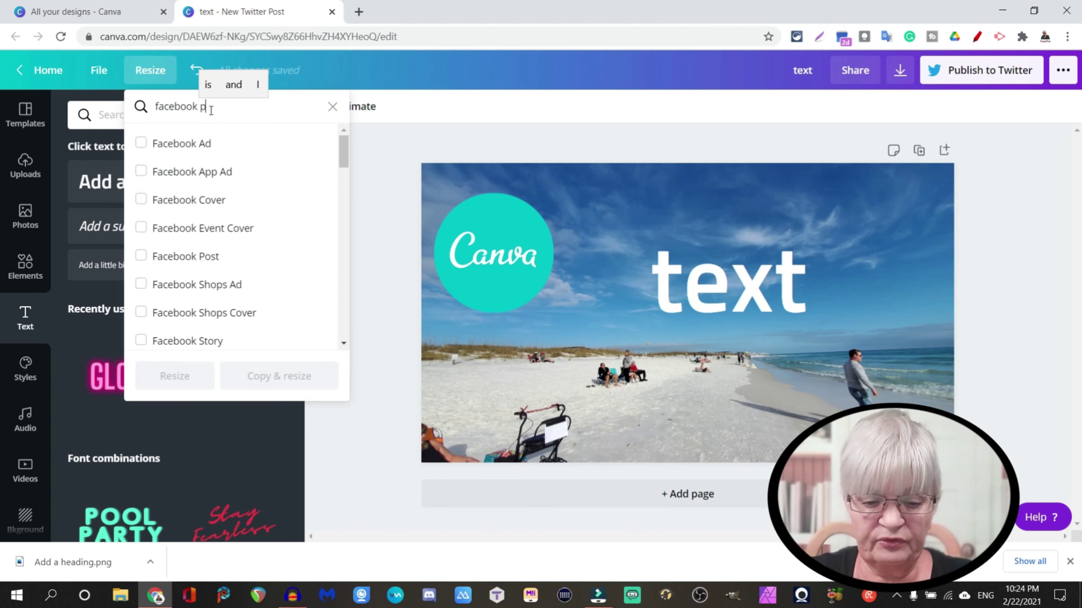
{"action": "type", "text": "ost"}
{"action": "left_click", "coordinate": [234, 156]}
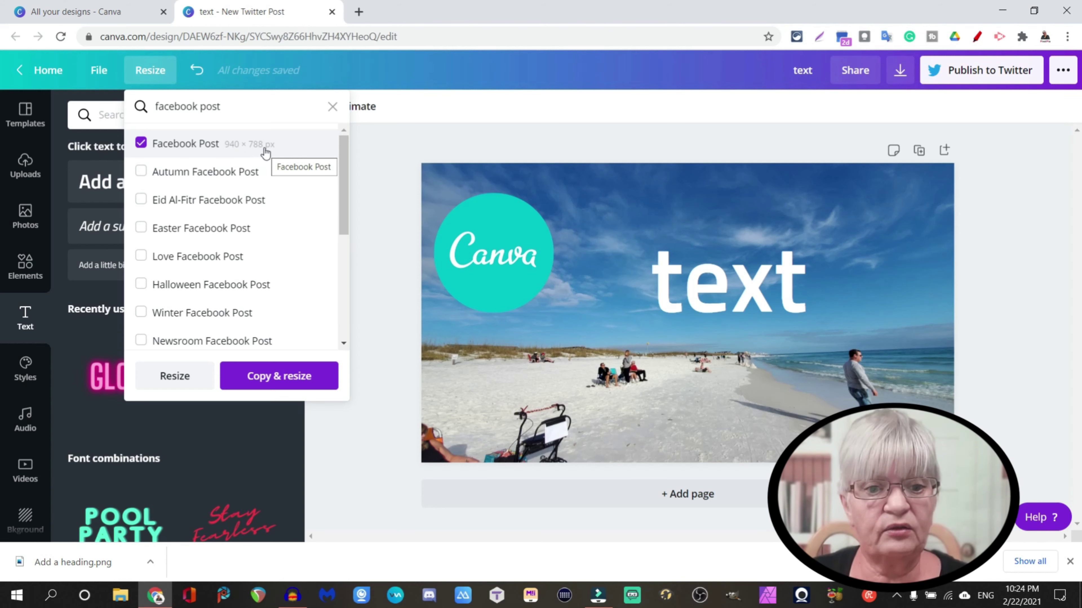
{"action": "left_click", "coordinate": [298, 378]}
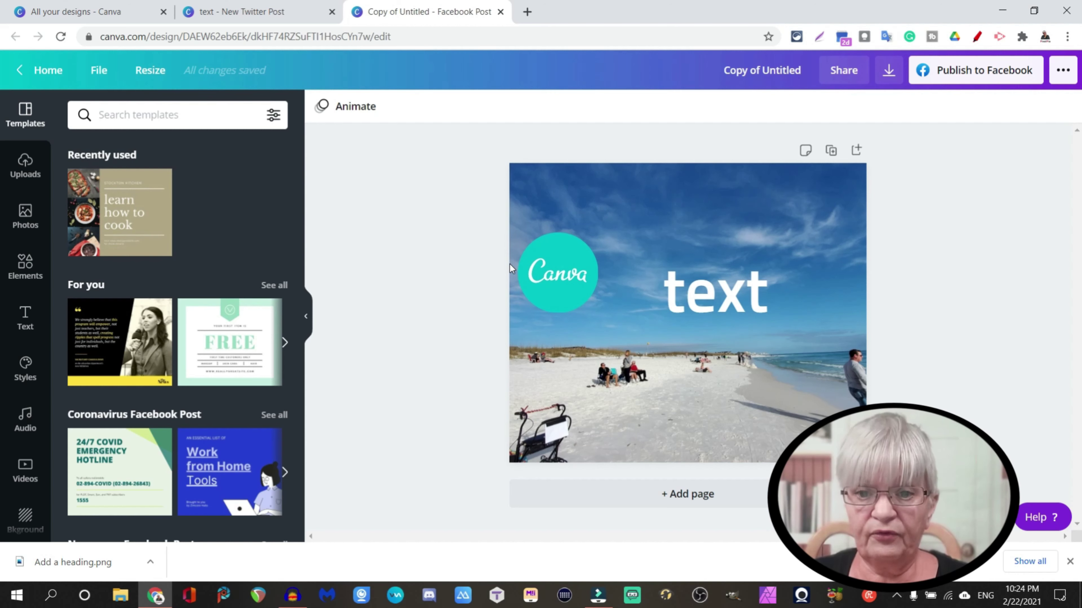
Step: Move the Canva logo up and to the right and the text slightly down and right in the Facebook post
{"action": "left_click_drag", "start_coordinate": [566, 277], "coordinate": [599, 244]}
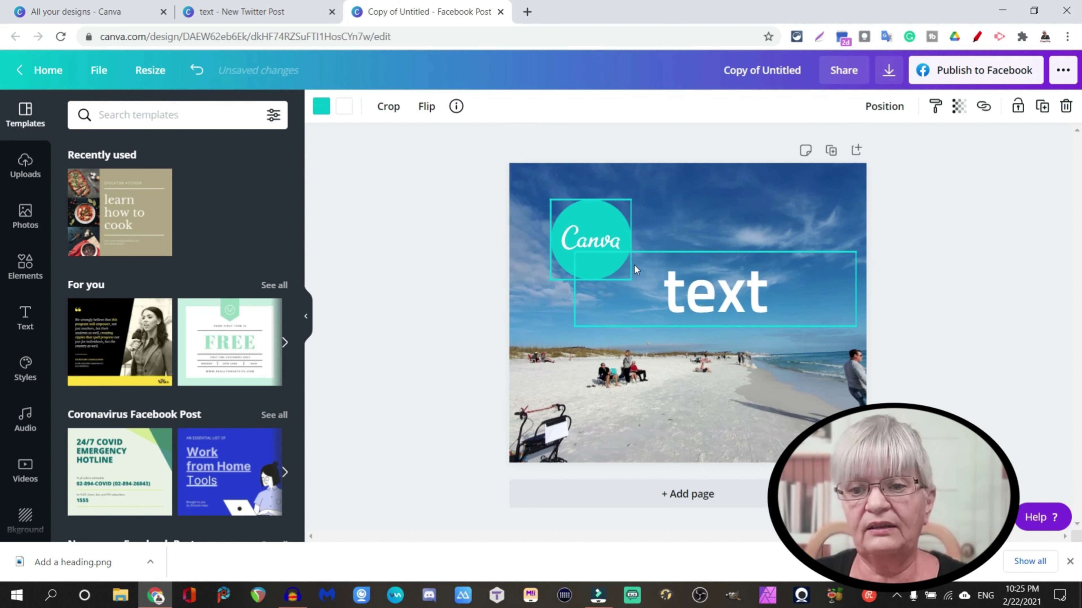
{"action": "mouse_move", "coordinate": [711, 300]}
{"action": "left_mouse_down"}
{"action": "mouse_move", "coordinate": [735, 304]}
{"action": "mouse_move", "coordinate": [727, 308]}
{"action": "left_mouse_up"}
{"action": "left_click", "coordinate": [977, 263]}
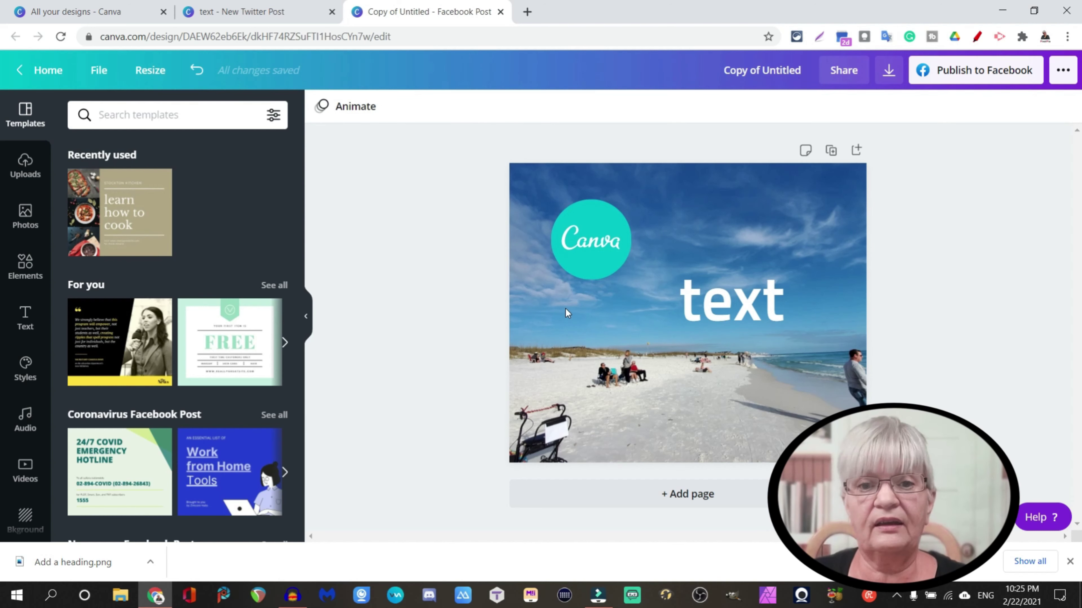
{"action": "left_click", "coordinate": [262, 15]}
{"action": "left_click", "coordinate": [462, 13]}
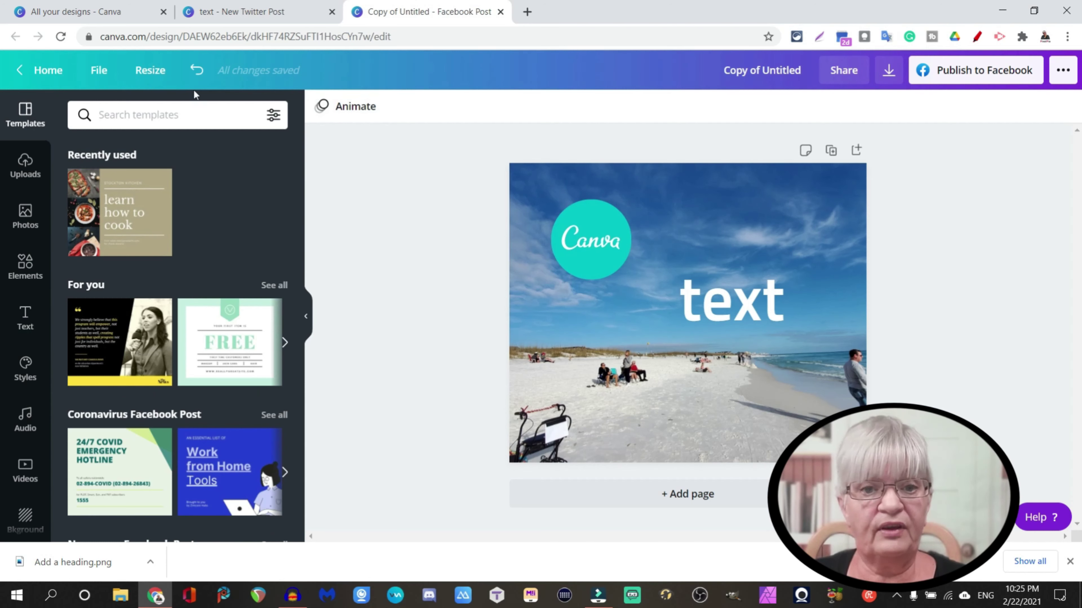
Step: Create a resized copy of the Facebook post in the Instagram Story format (1080 × 1920 px)
{"action": "left_click", "coordinate": [150, 69]}
{"action": "type", "text": "ins"}
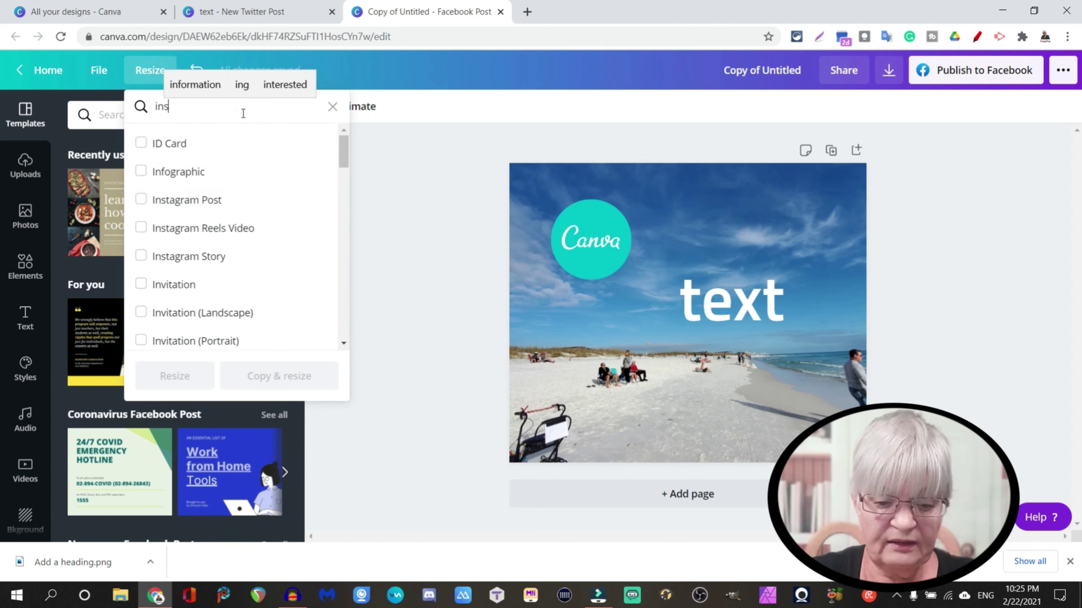
{"action": "type", "text": "tagram"}
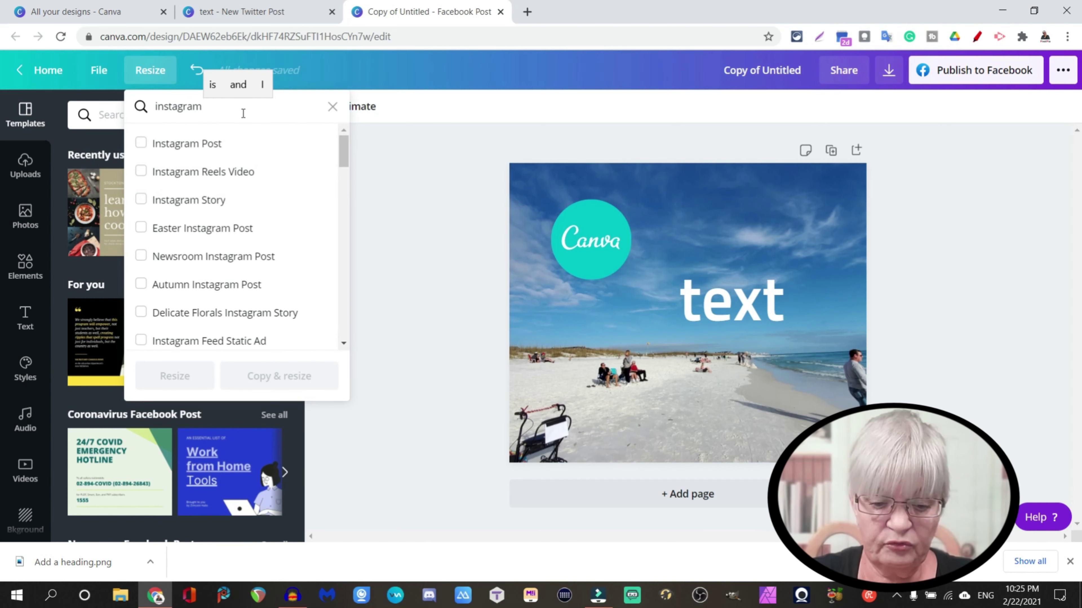
{"action": "type", "text": " story"}
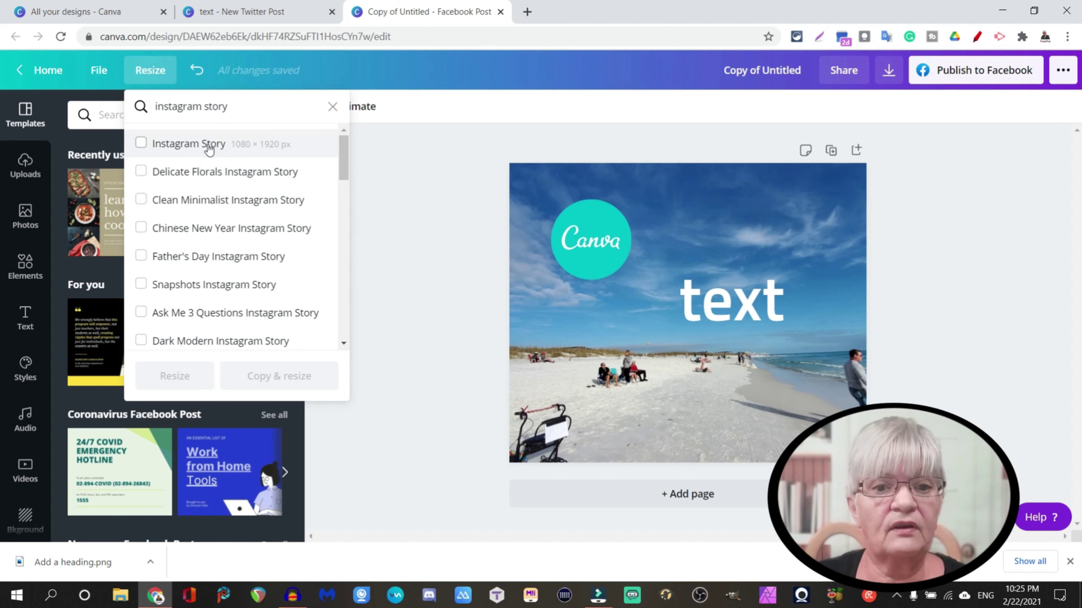
{"action": "left_click", "coordinate": [183, 144]}
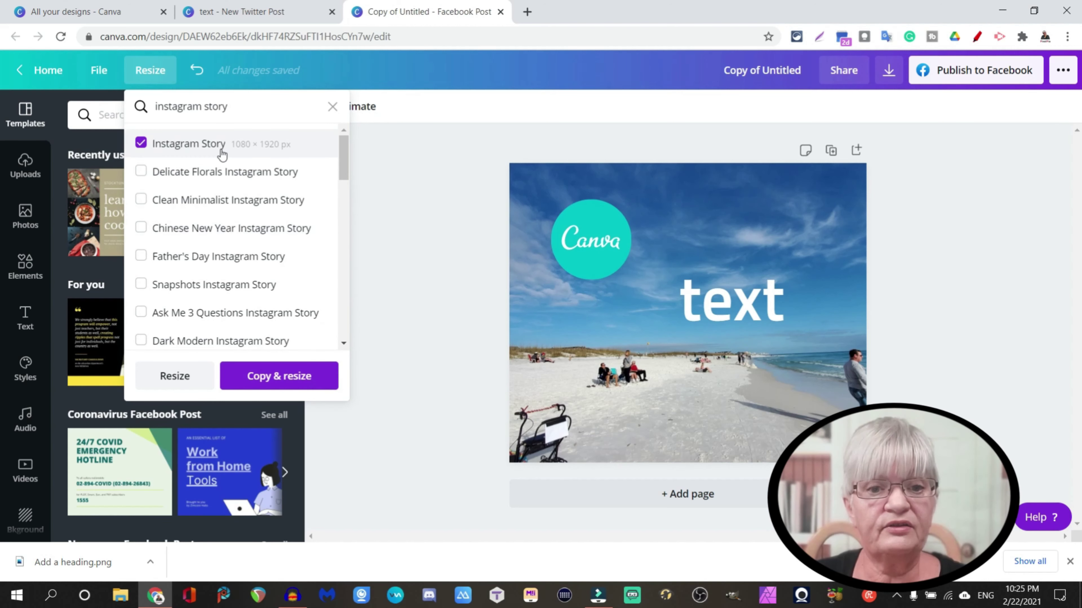
{"action": "left_click", "coordinate": [304, 379]}
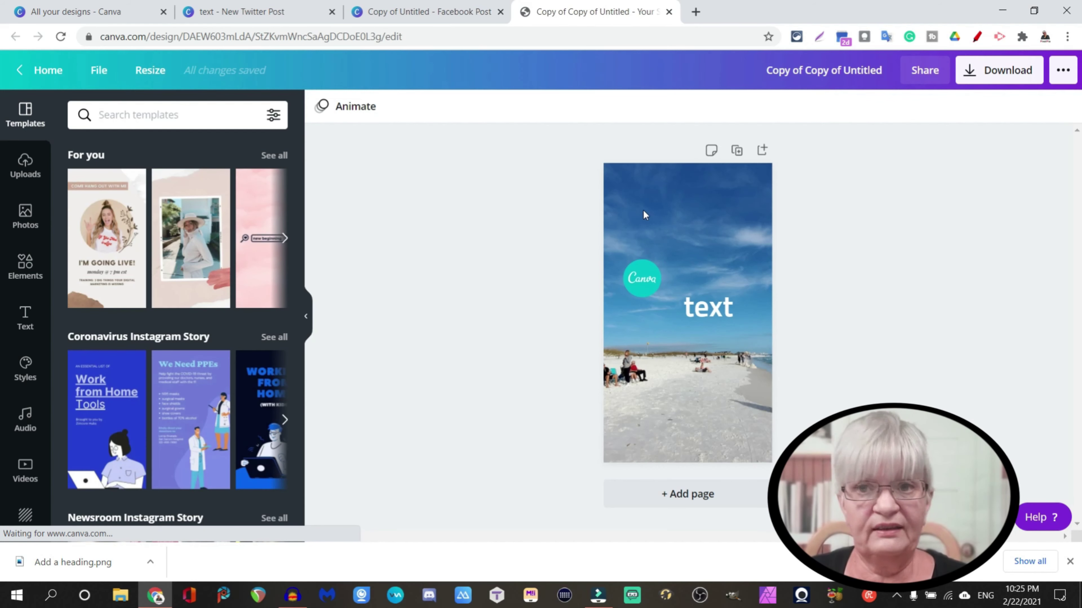
Step: Move the Canva logo and text higher in the story and shift the photo within its crop to show the walking man
{"action": "left_click_drag", "start_coordinate": [641, 256], "coordinate": [638, 185]}
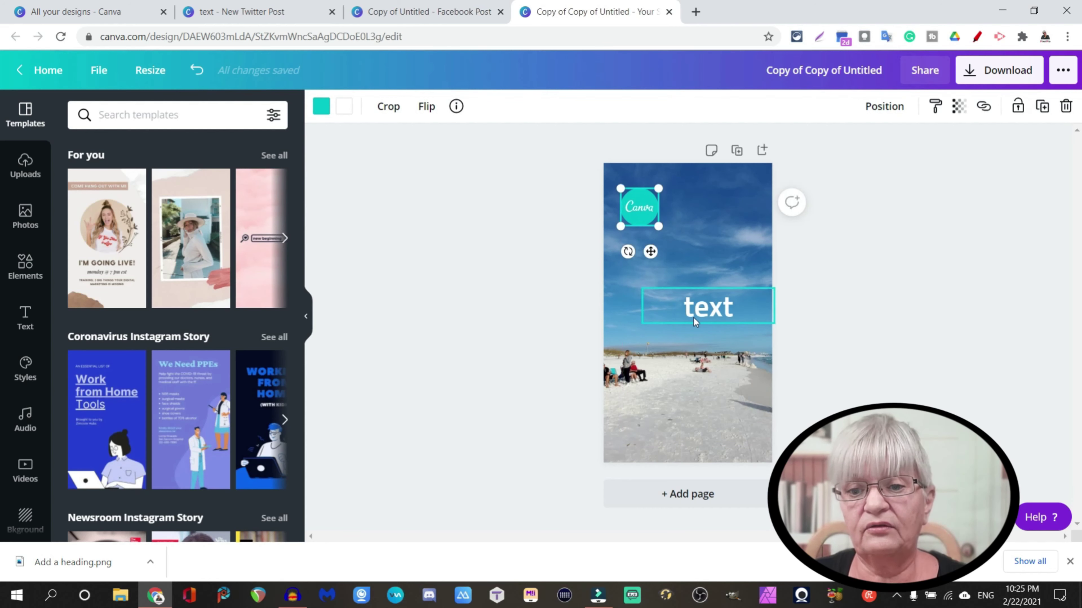
{"action": "left_click_drag", "start_coordinate": [702, 313], "coordinate": [700, 267]}
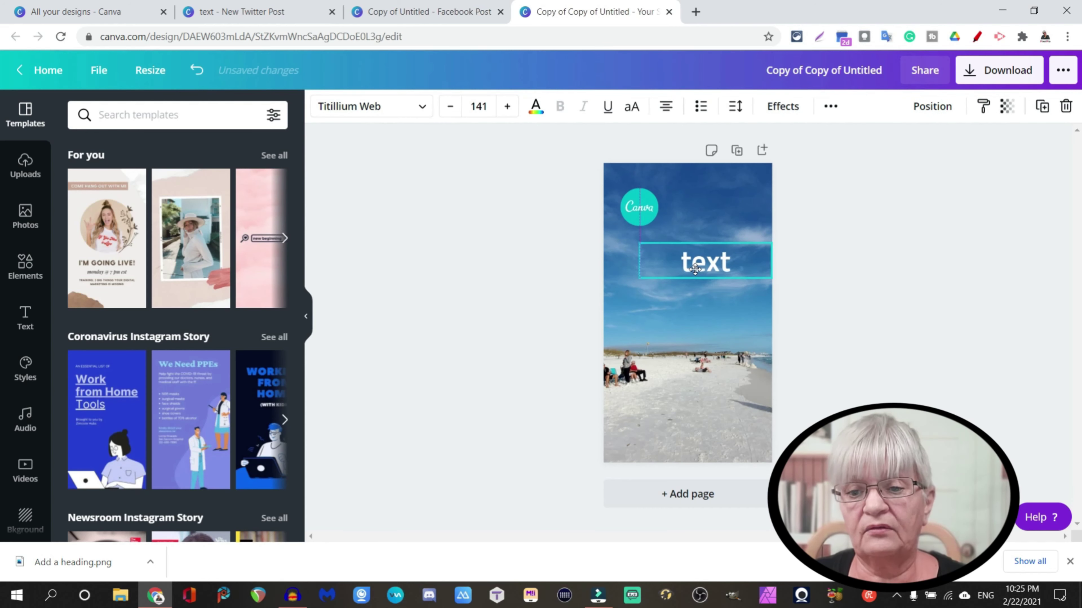
{"action": "double_click", "coordinate": [690, 402]}
{"action": "left_click_drag", "start_coordinate": [689, 401], "coordinate": [529, 410]}
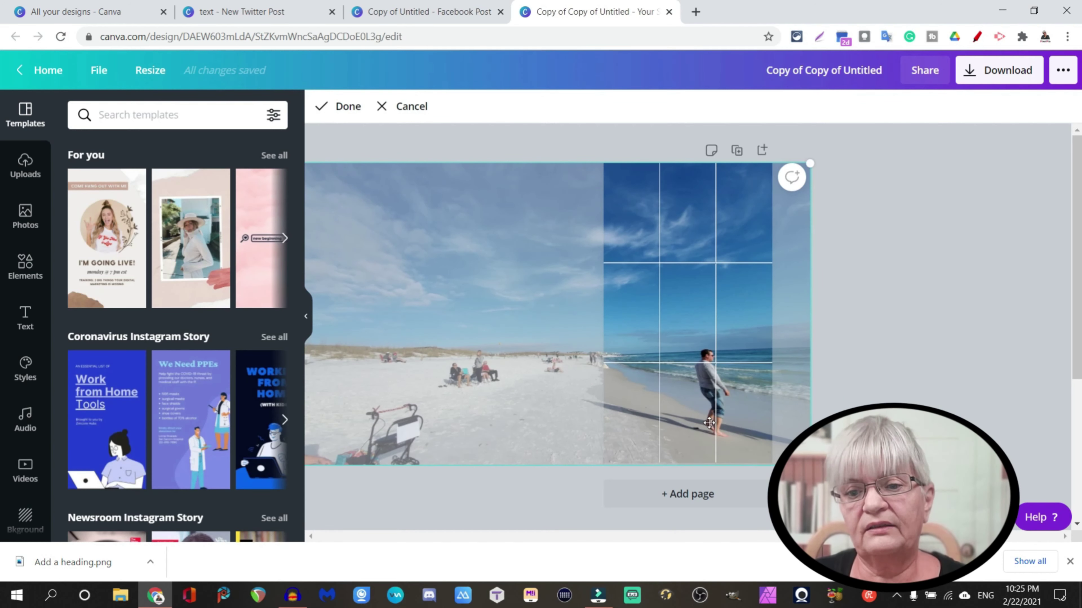
{"action": "left_click_drag", "start_coordinate": [683, 430], "coordinate": [622, 439]}
{"action": "key", "text": "Return"}
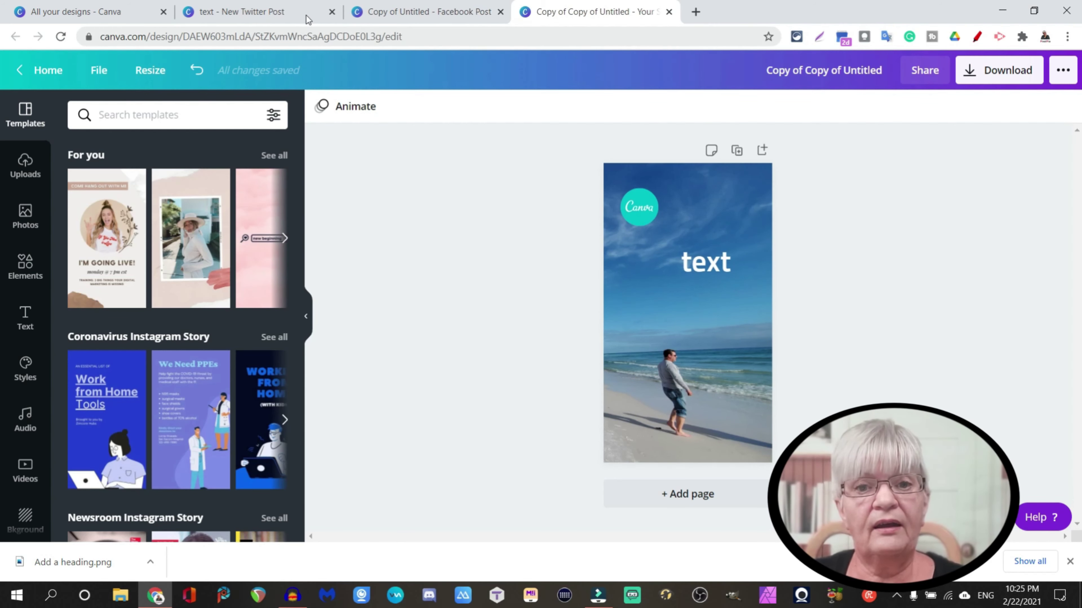
Step: Close the Twitter, Facebook and Instagram story designs and return to the overview of all designs
{"action": "left_click", "coordinate": [256, 11]}
{"action": "key", "text": "ctrl+4"}
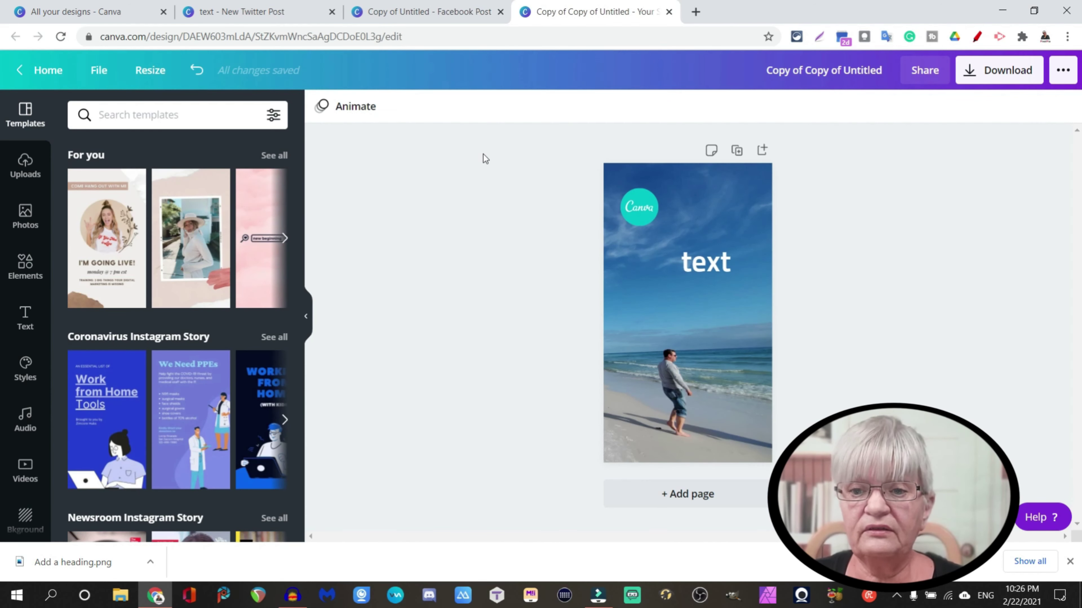
{"action": "key", "text": "ctrl+w"}
{"action": "key", "text": "ctrl+w"}
{"action": "key", "text": "ctrl+w"}
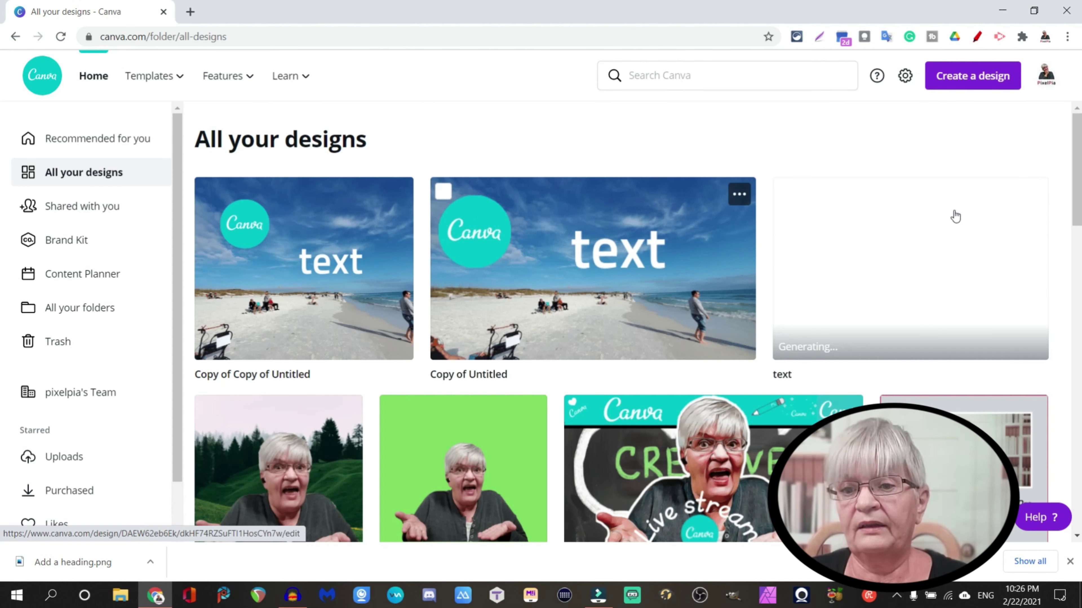
Step: Open the "text" design and rename it "Twitter post"
{"action": "left_click", "coordinate": [841, 315]}
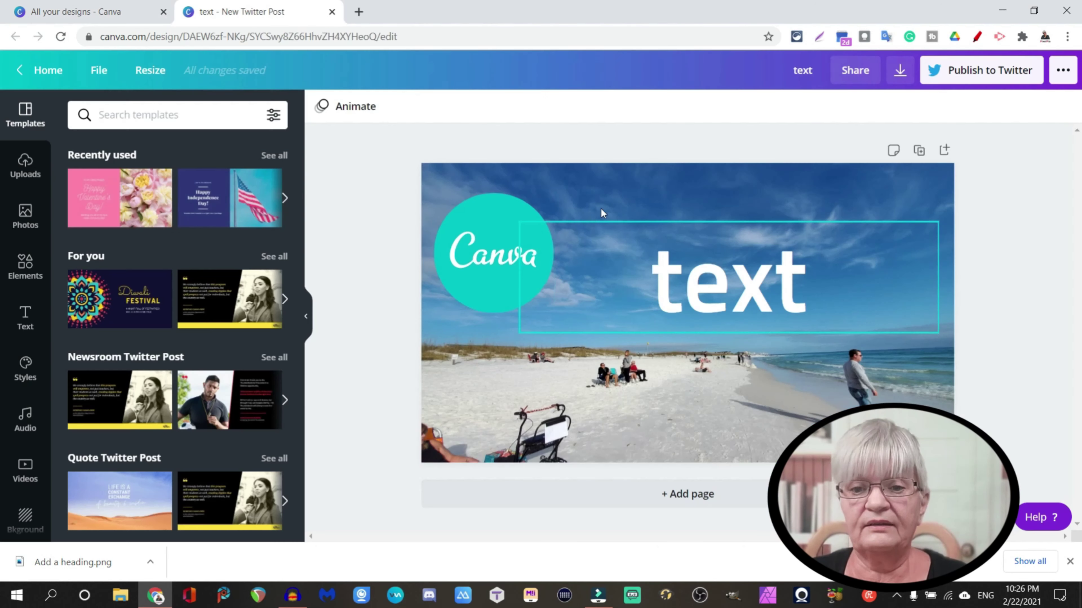
{"action": "left_click", "coordinate": [802, 68]}
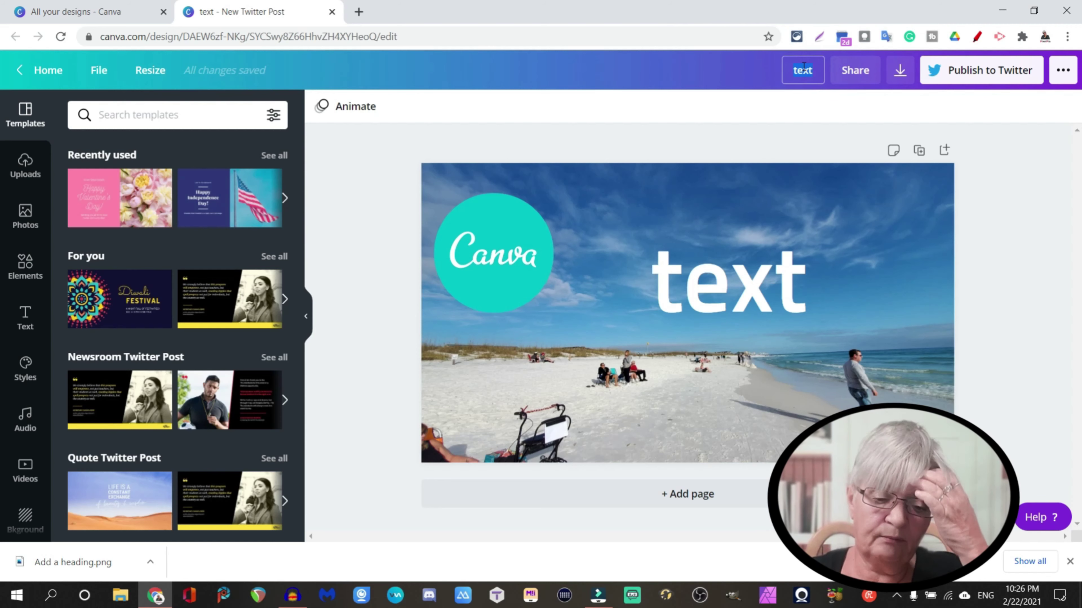
{"action": "type", "text": "Twitter post"}
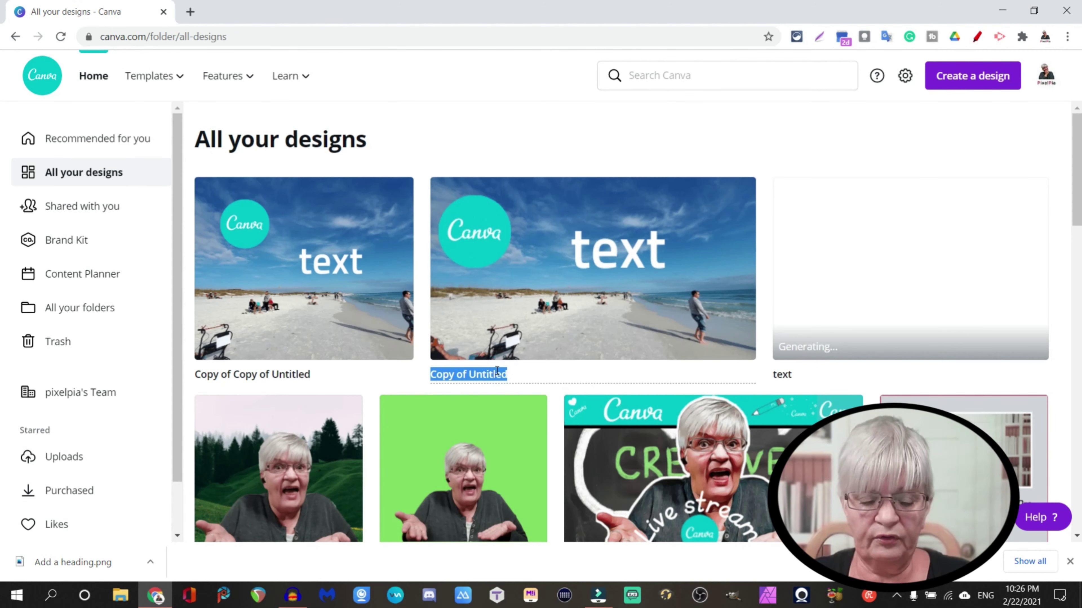
Step: Rename the "Copy of Untitled" design "Facebook post" and open the "Copy of Copy of Untitled" design
{"action": "type", "text": "Facebook post"}
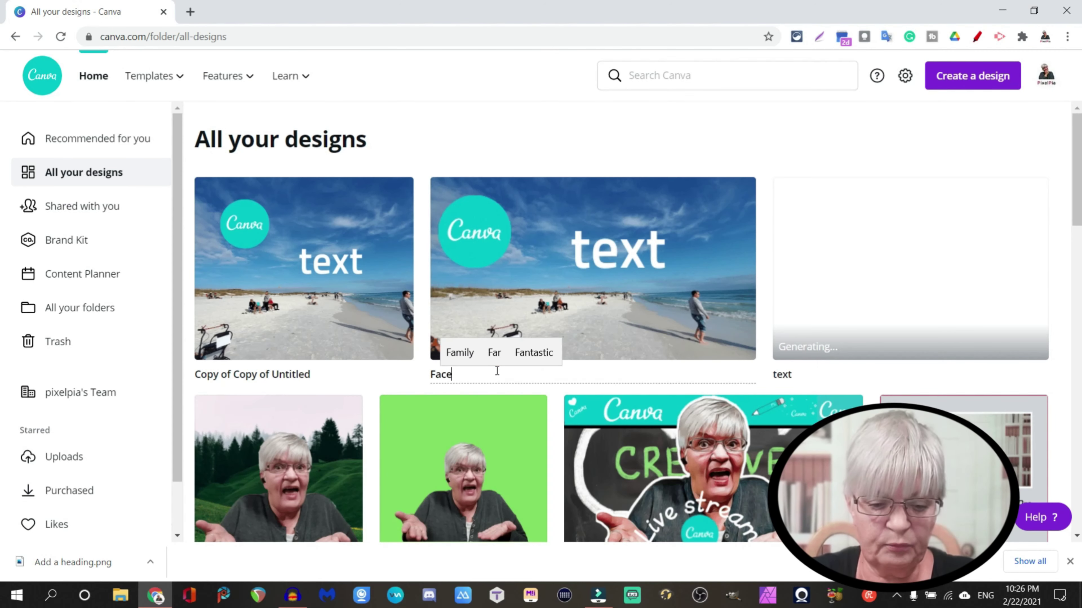
{"action": "left_click", "coordinate": [289, 376]}
{"action": "left_click", "coordinate": [319, 306]}
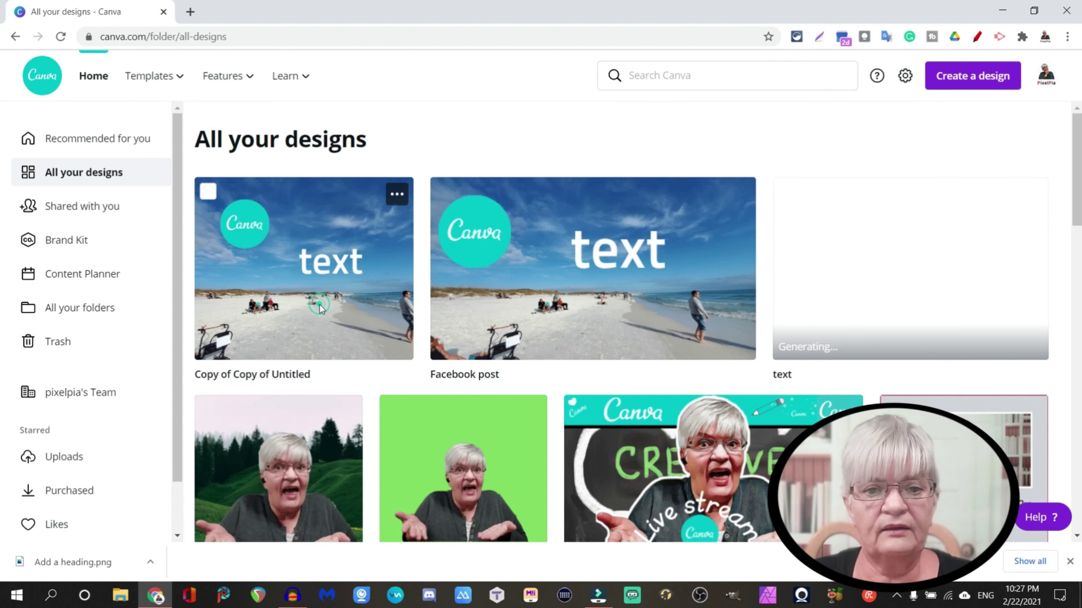